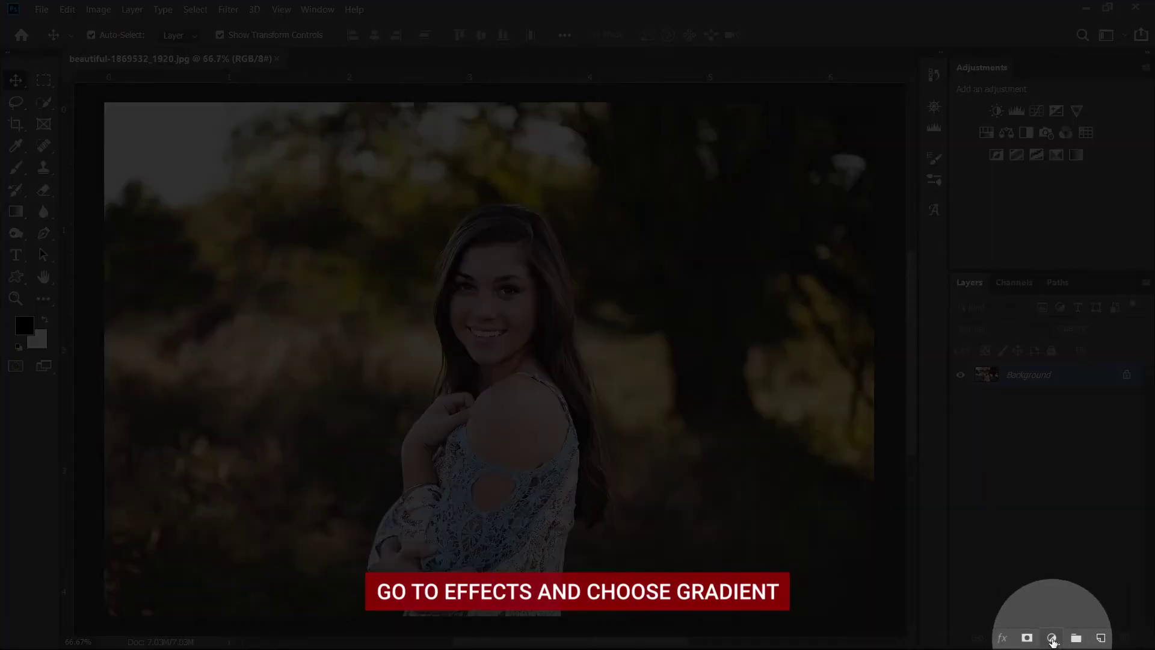
Add a Gradient Fill layer above the photo and open its gradient for editing
click(1052, 639)
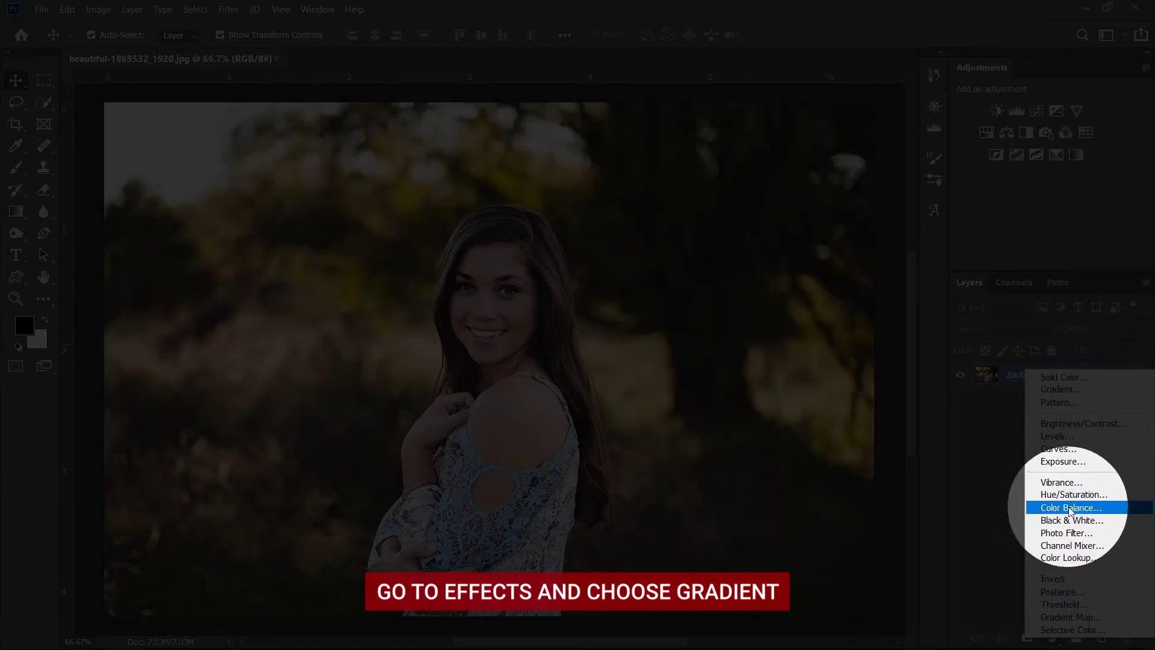
click(1082, 395)
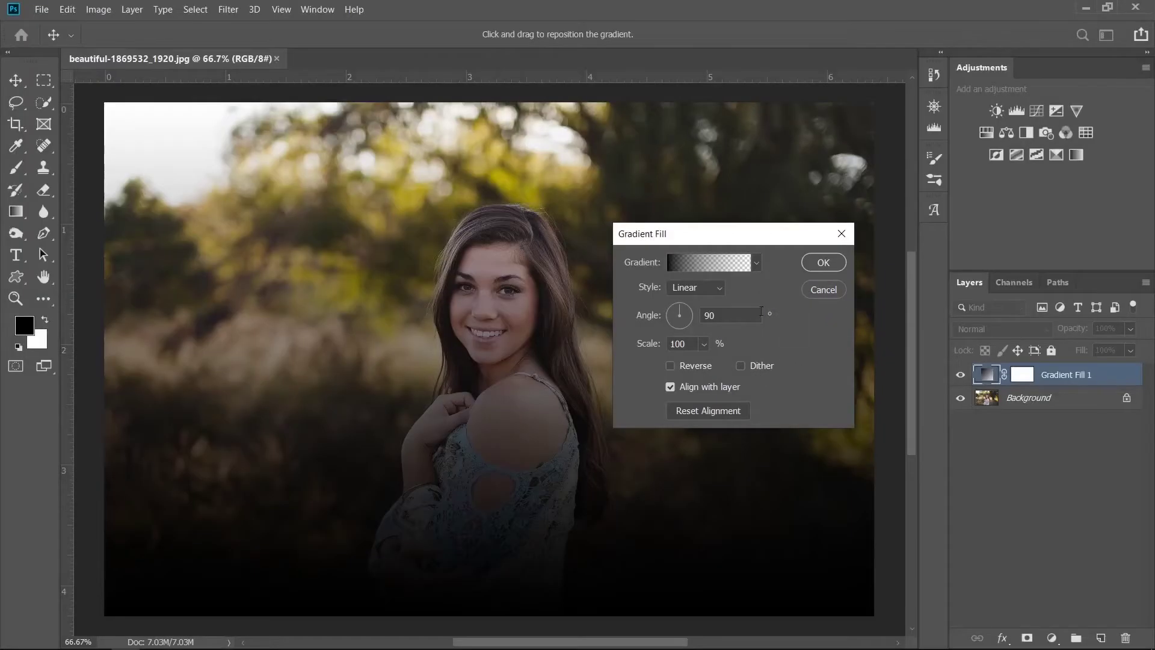
click(720, 265)
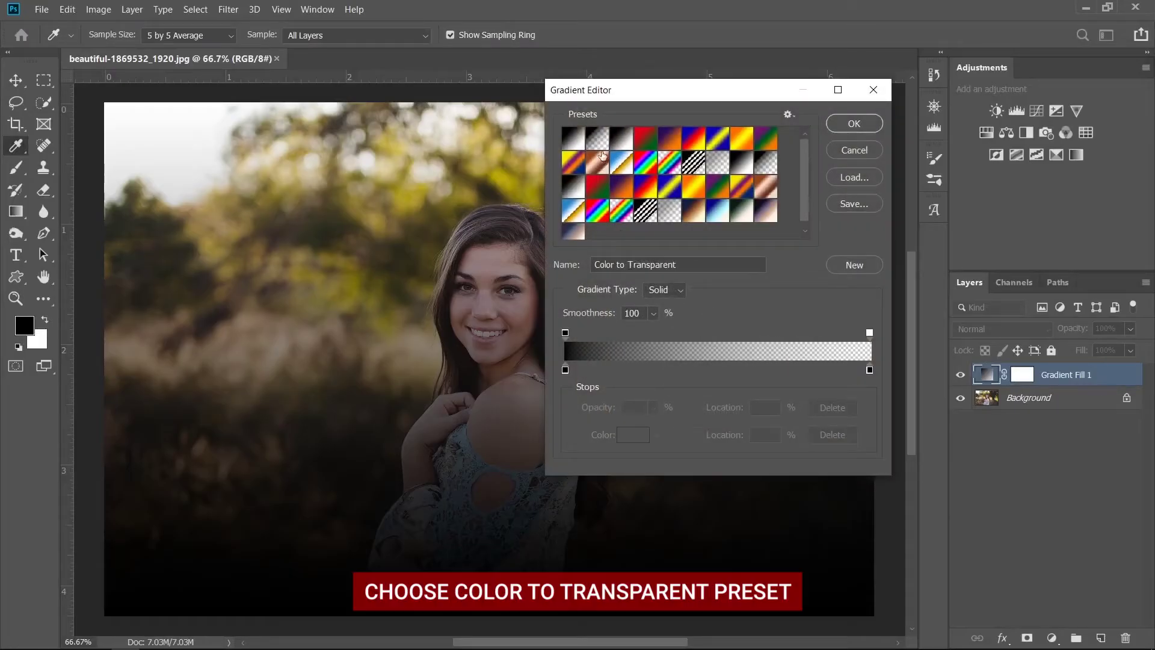
Choose the Foreground to Transparent preset and set its starting stop to golden yellow ffcc02
click(604, 143)
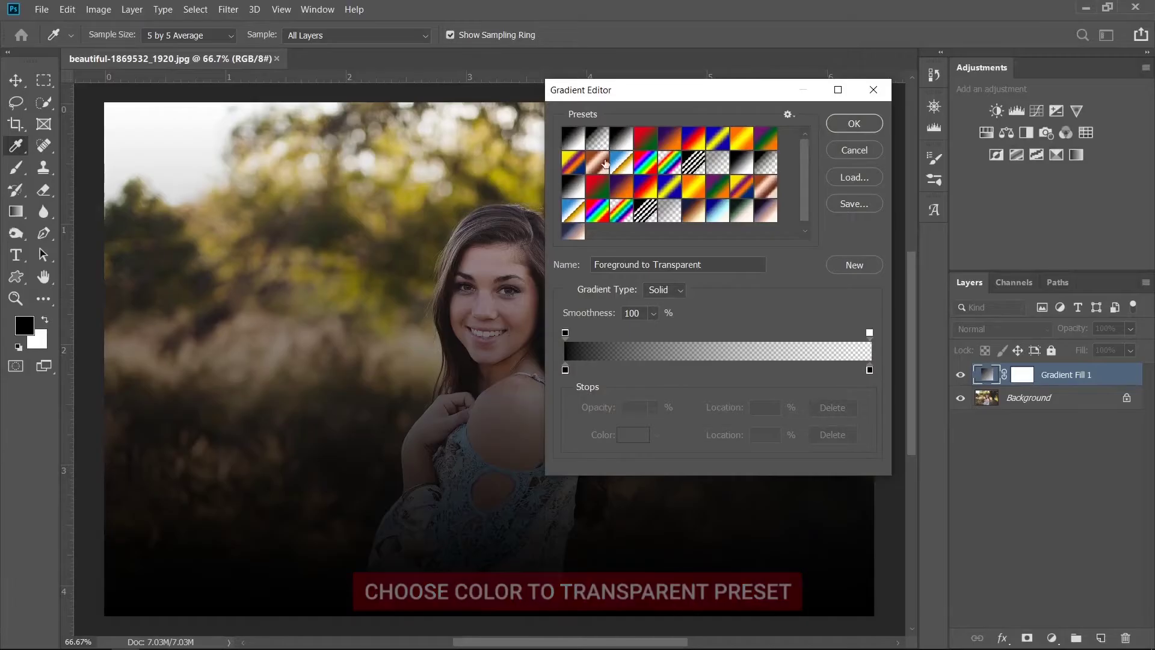
click(566, 370)
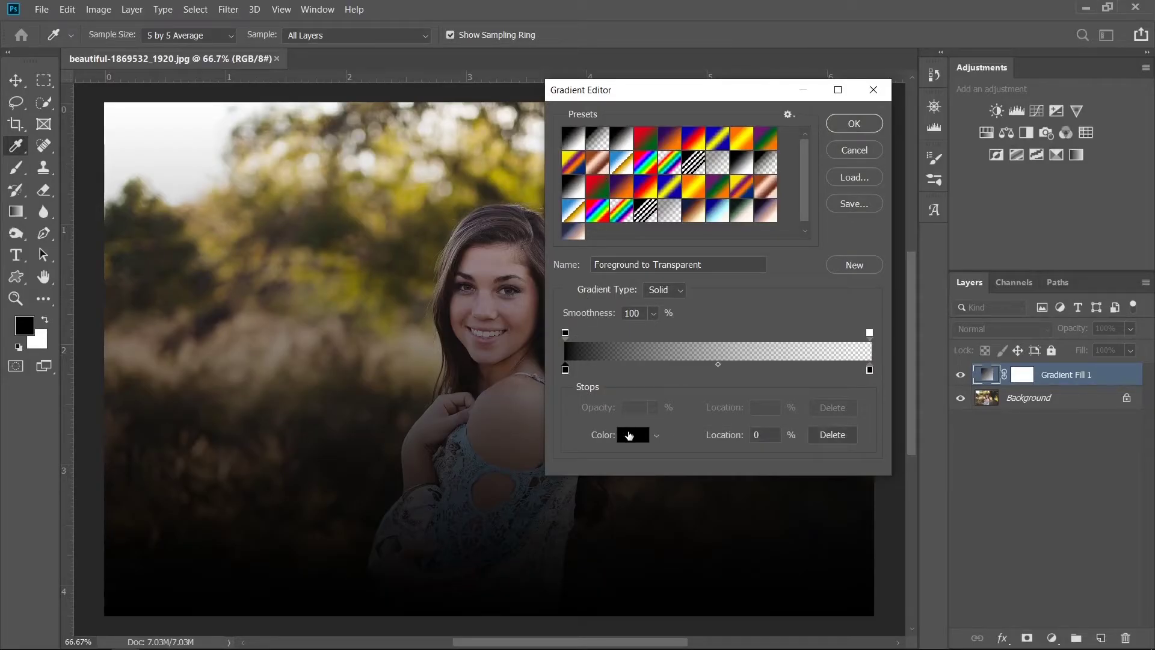
click(630, 435)
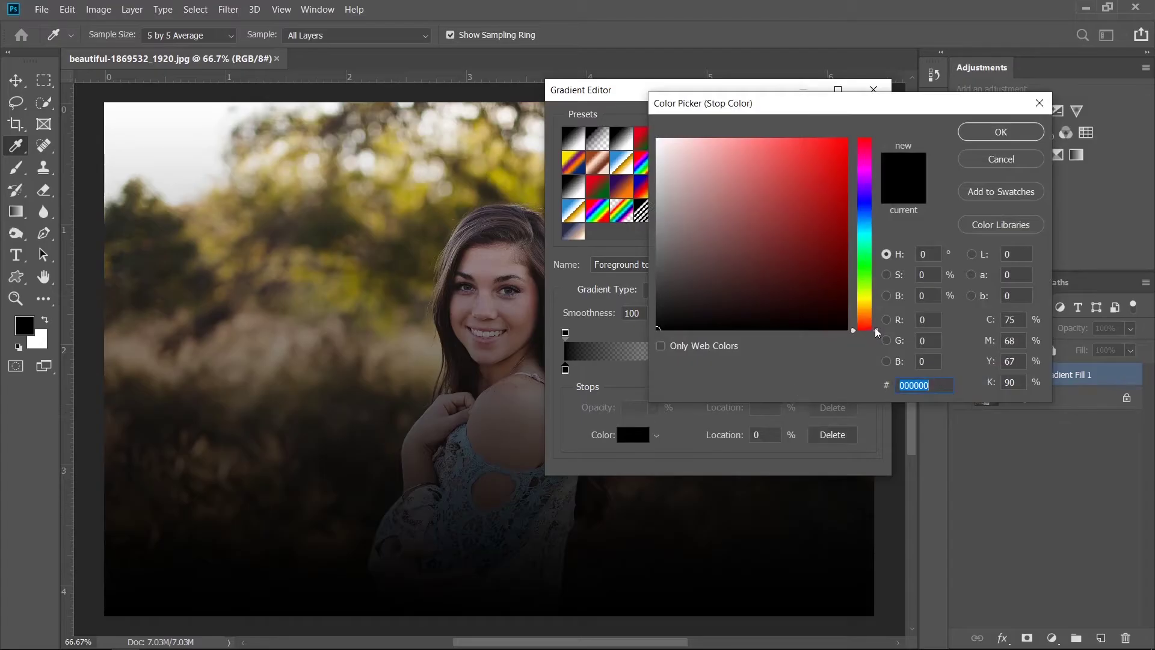
drag(877, 331, 878, 302)
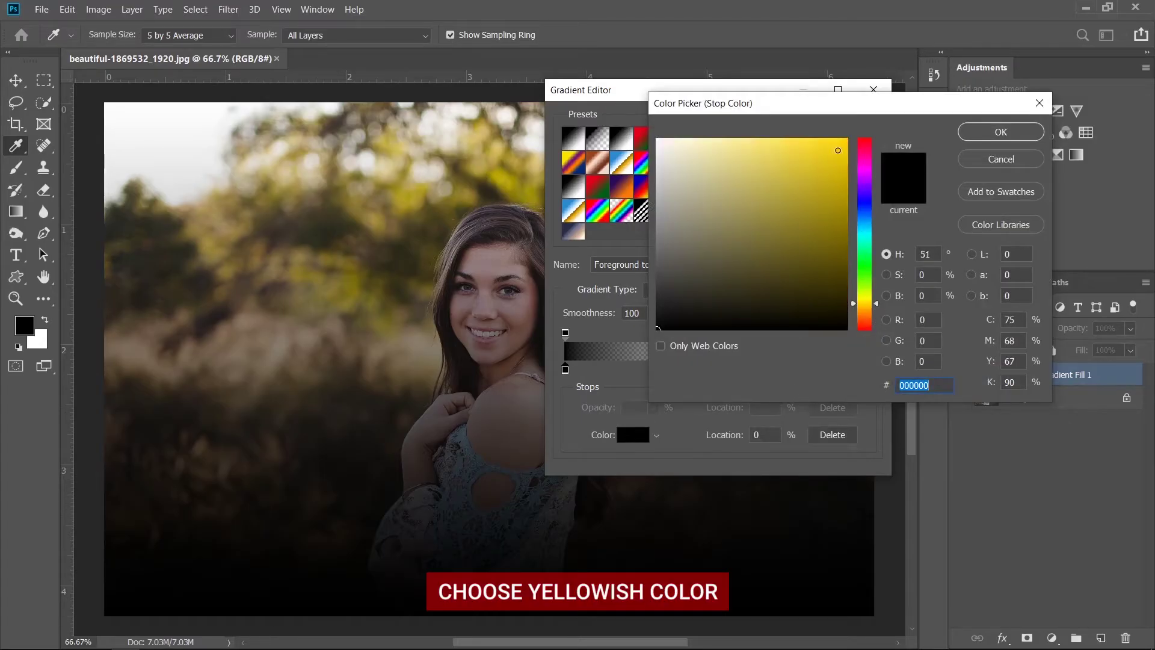
click(846, 140)
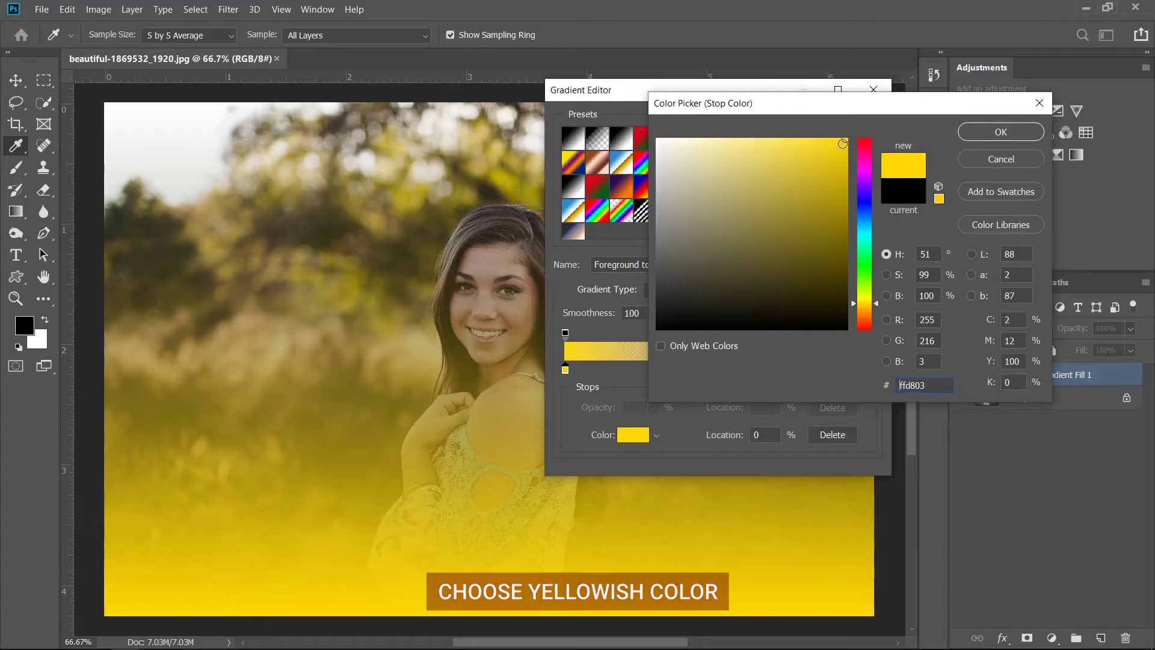
click(876, 302)
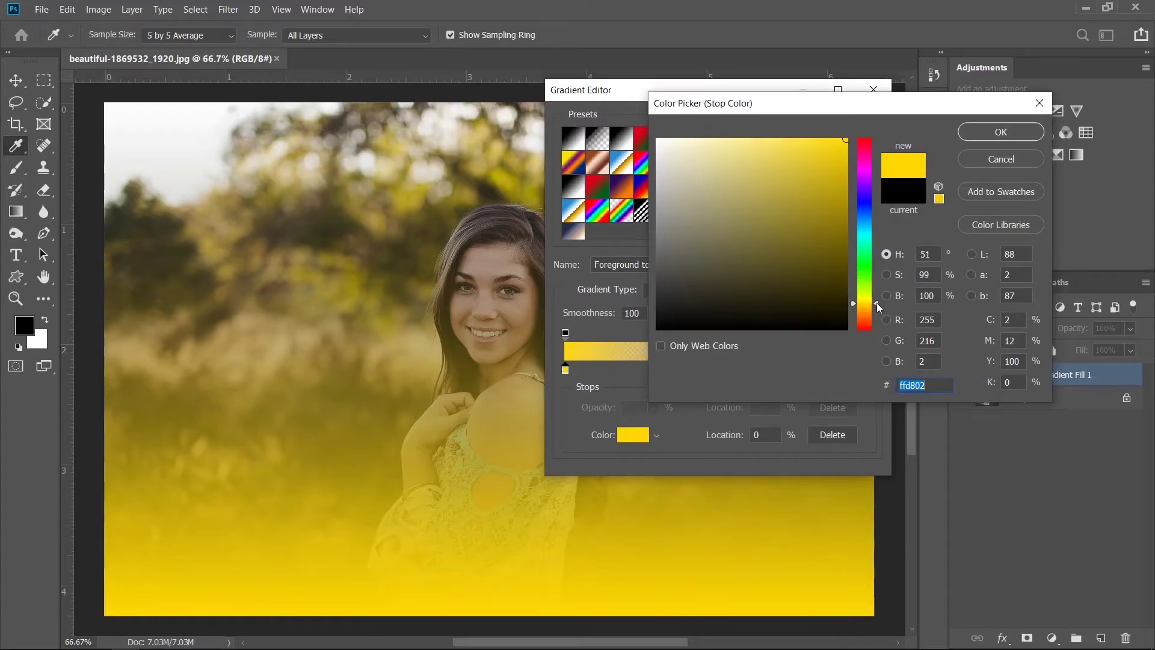
drag(876, 302, 877, 304)
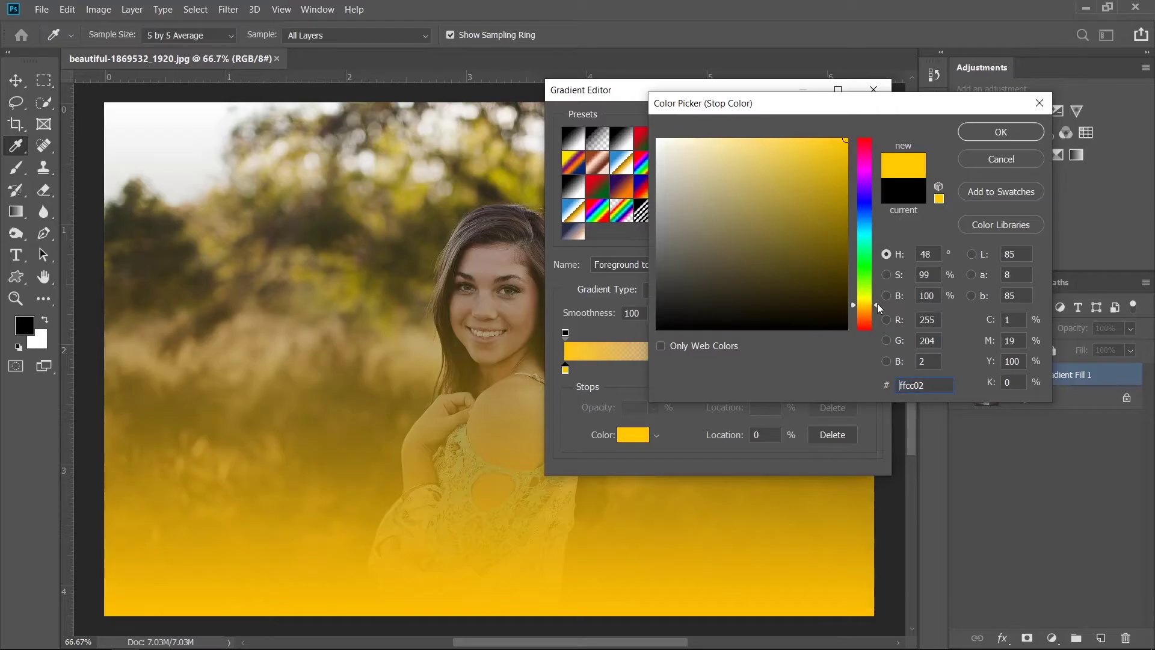
click(972, 132)
Set the gradient's end stop to vivid orange ff6000
click(869, 370)
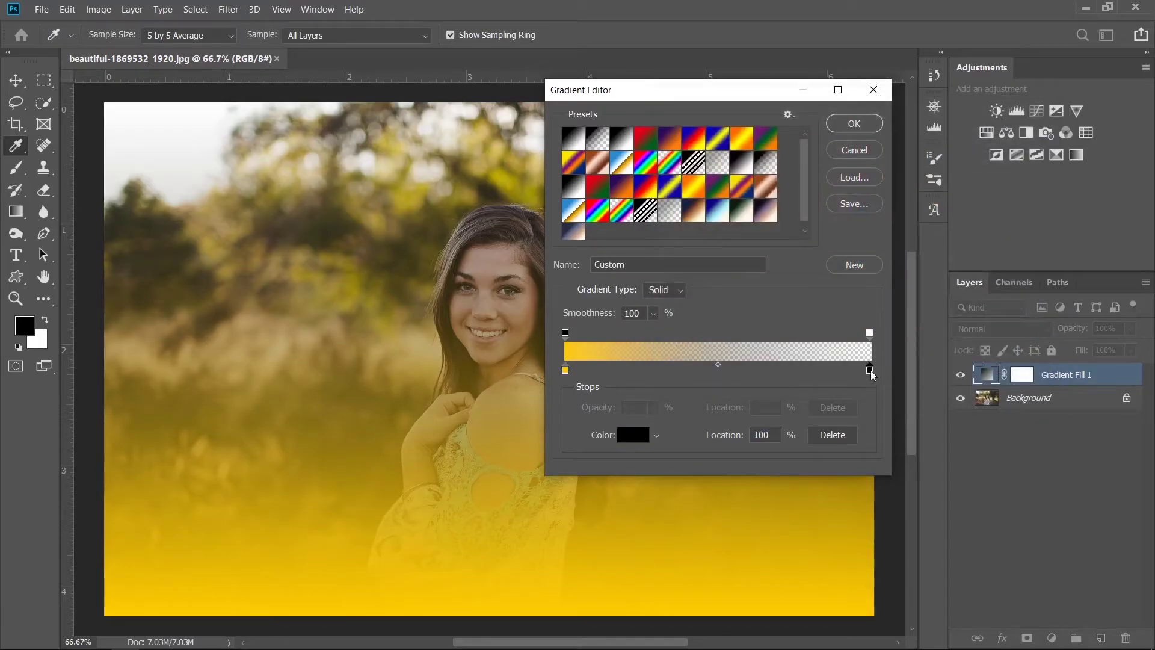
double_click(870, 369)
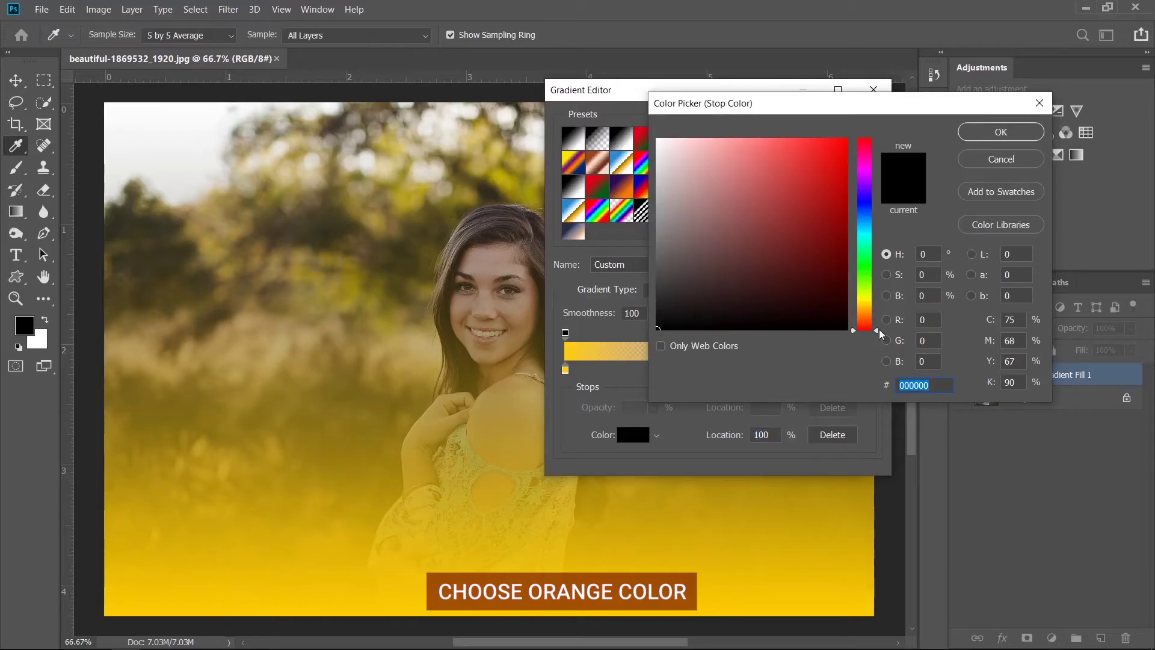
drag(879, 330, 878, 319)
click(843, 139)
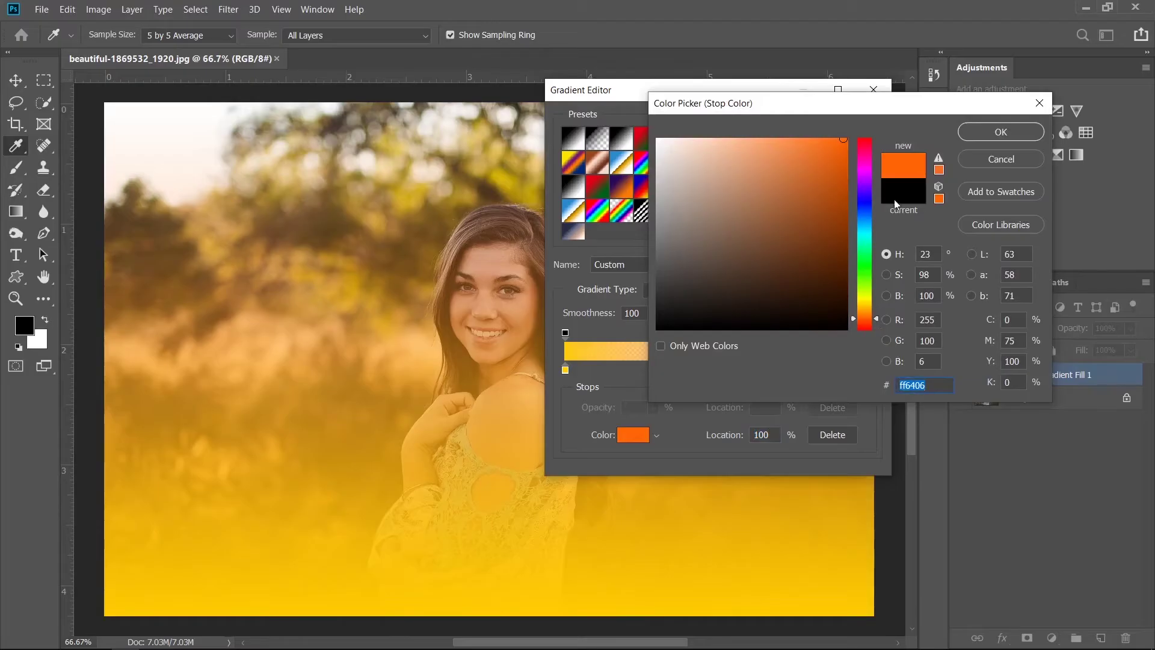
drag(843, 139, 854, 135)
click(982, 129)
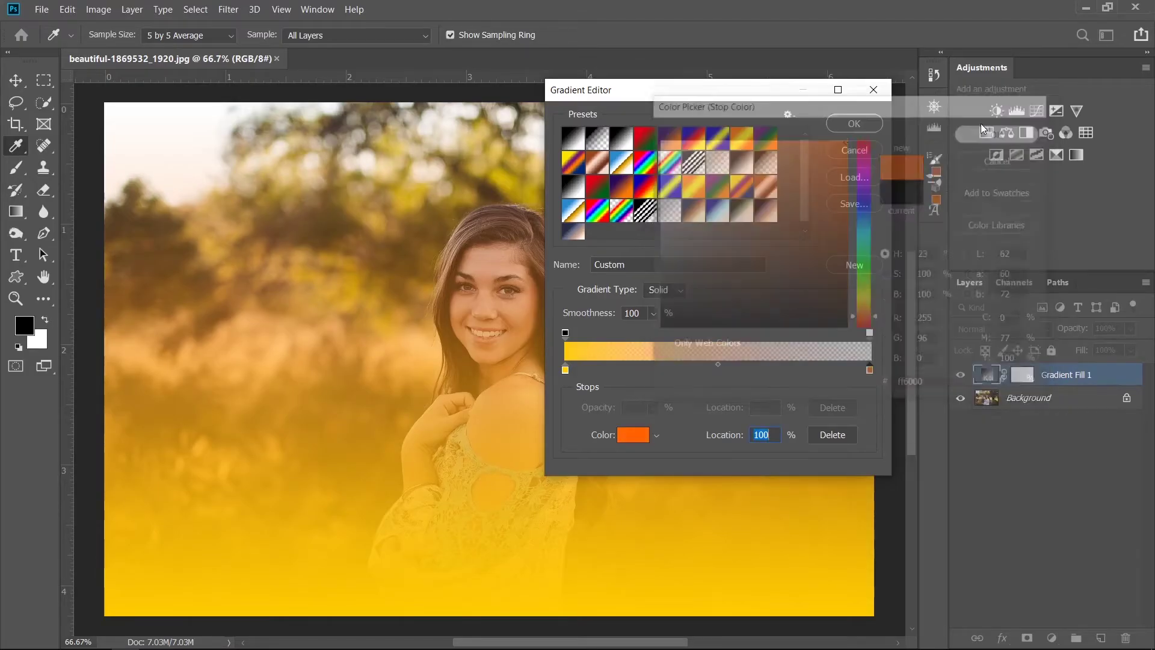
Make the gradient radial, place it in the top-left corner, and scale it to about 144%
click(855, 124)
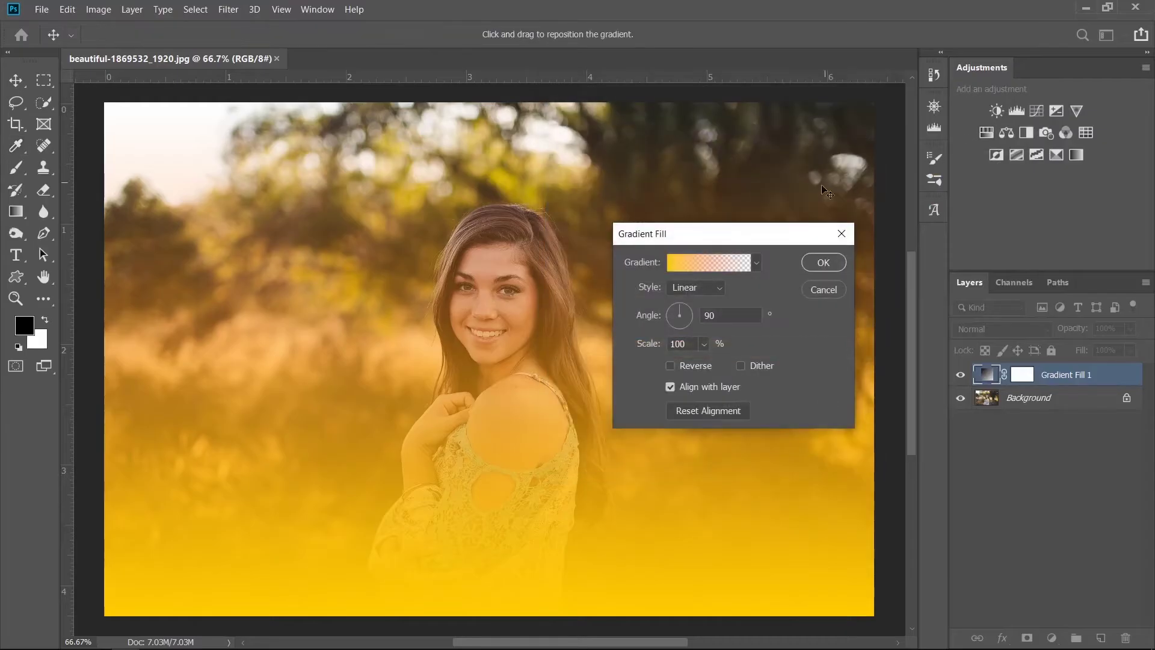
click(721, 292)
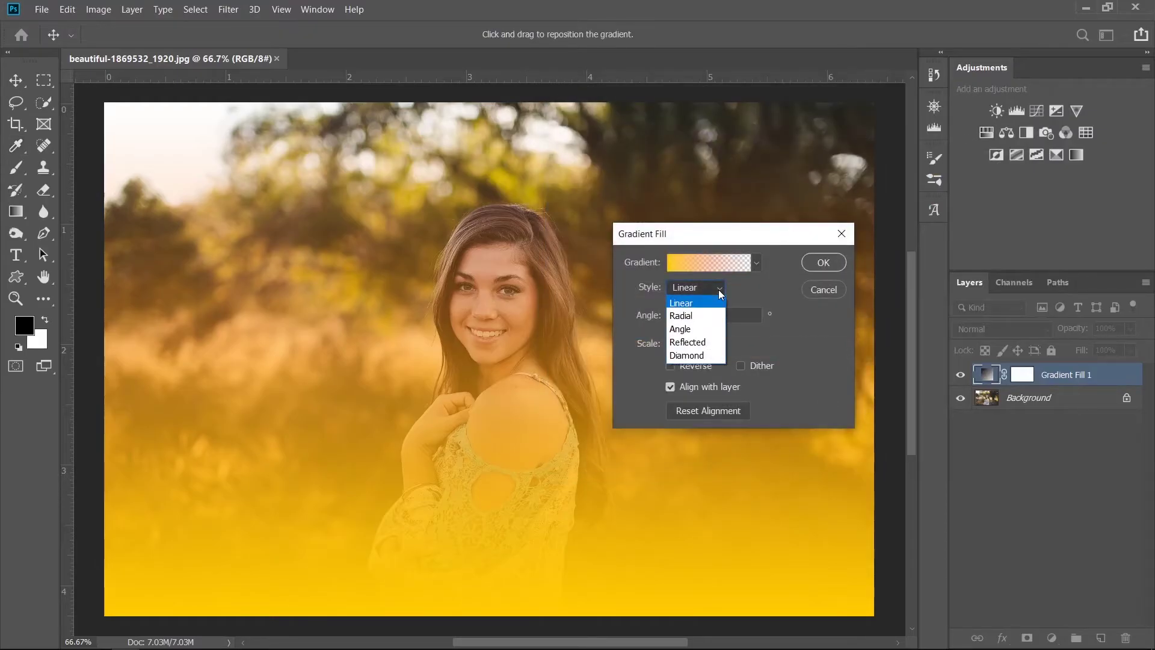
click(706, 319)
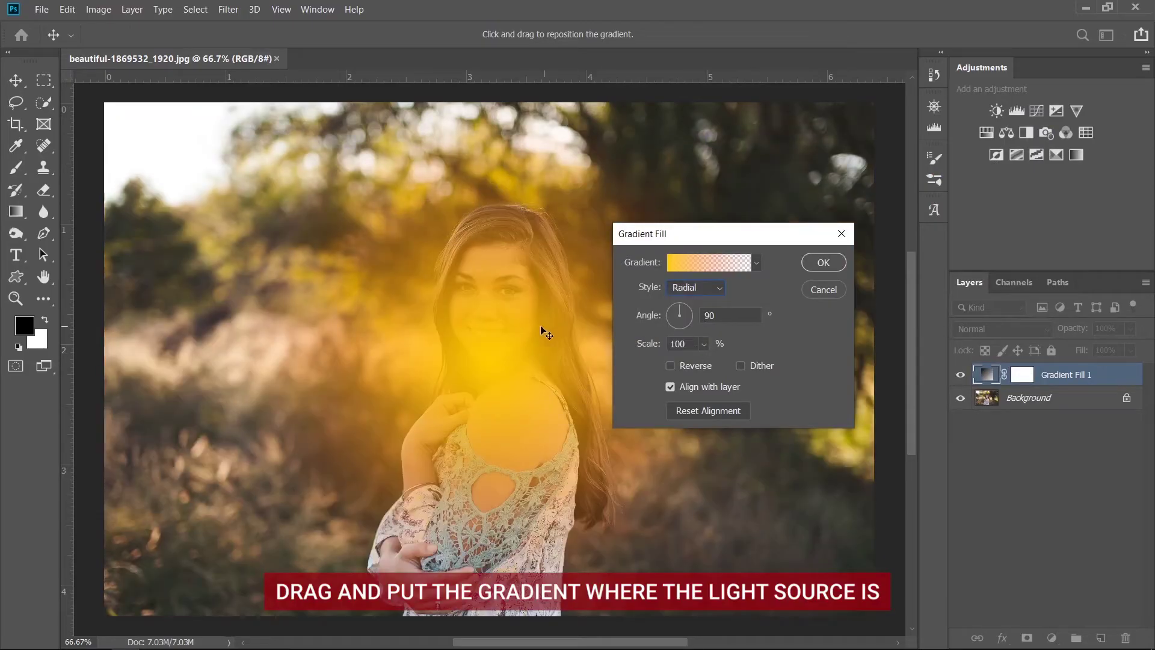
drag(439, 318, 167, 155)
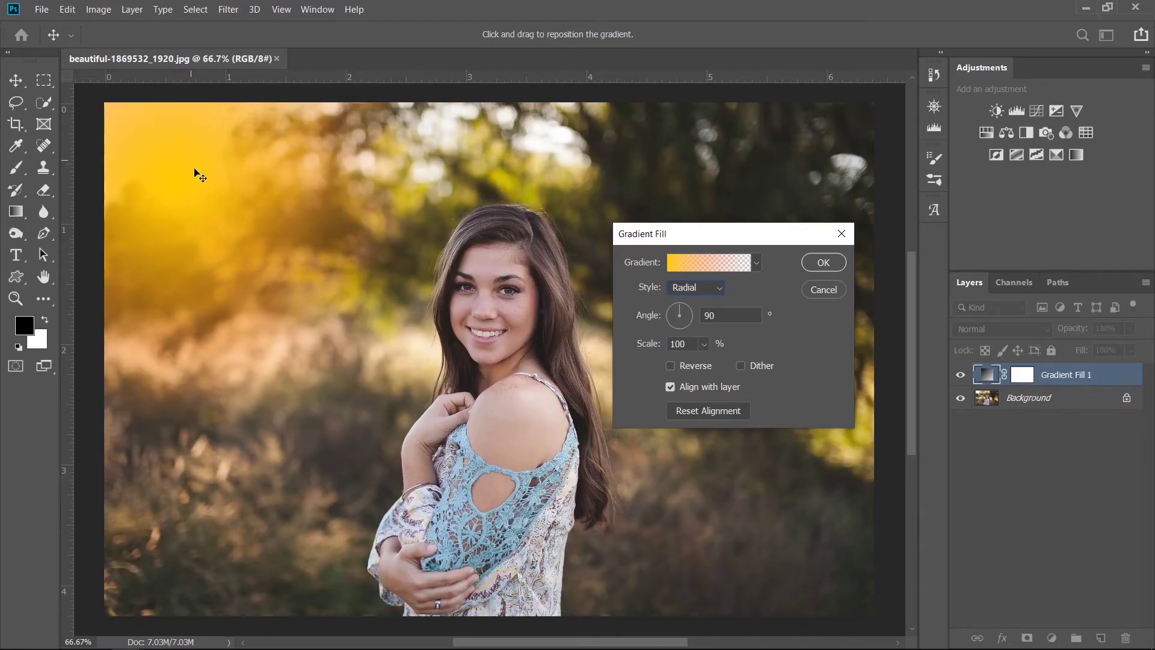
drag(179, 165, 201, 178)
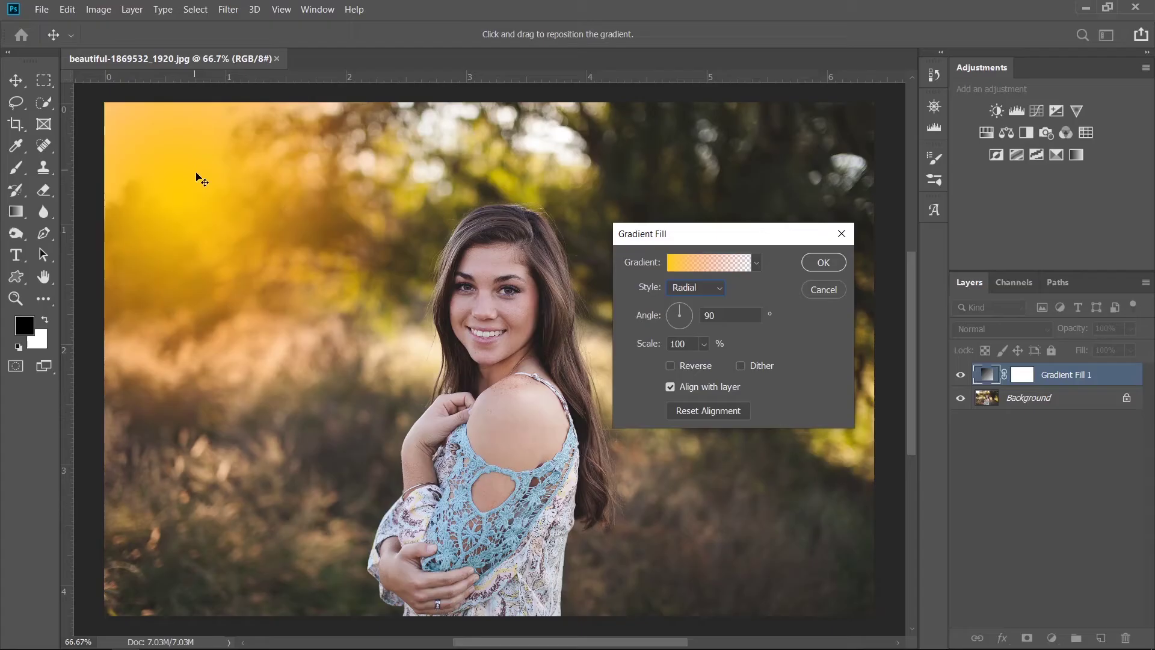
click(703, 344)
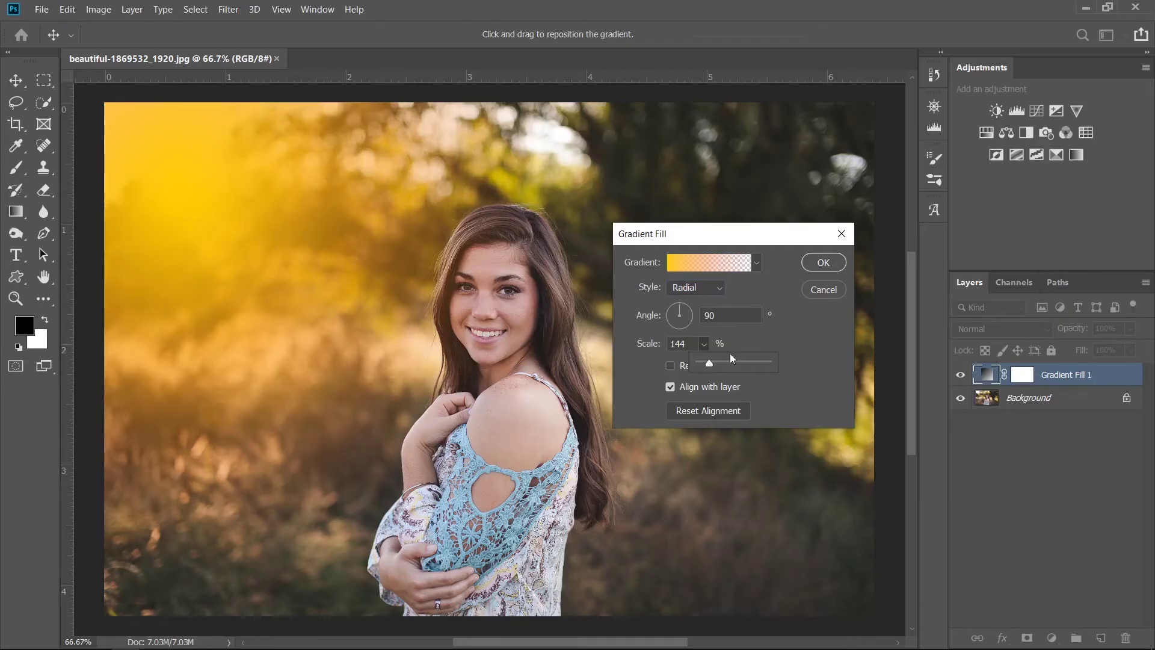
Apply the gradient fill and set Gradient Fill 1's blend mode to Screen
click(823, 263)
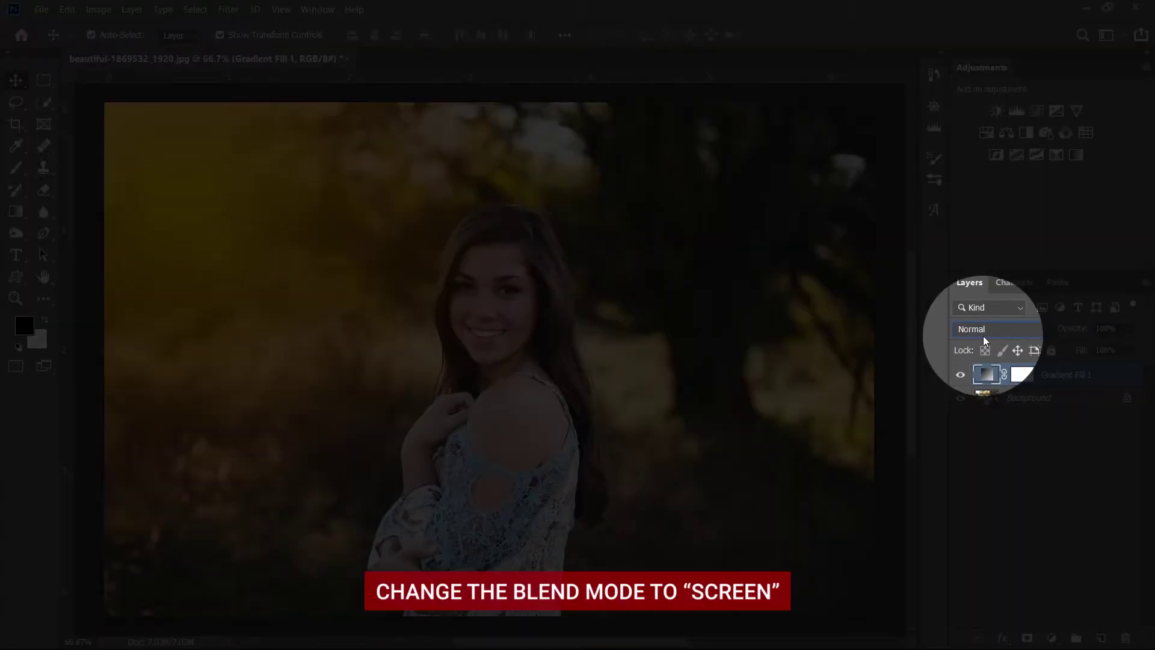
click(983, 336)
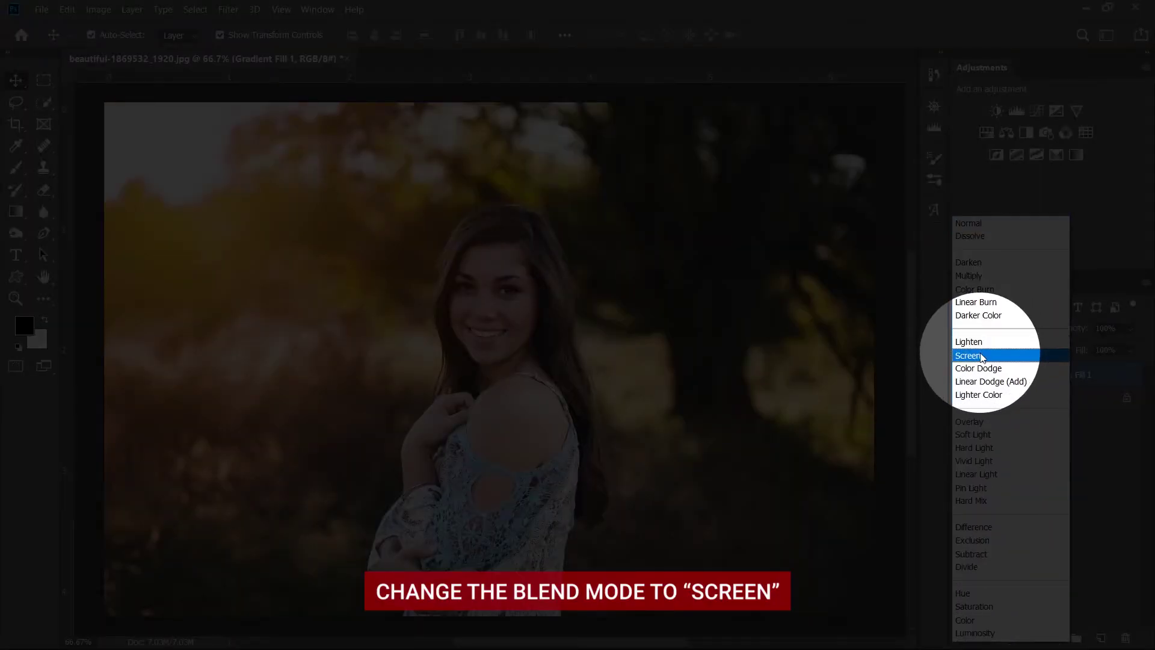
click(975, 355)
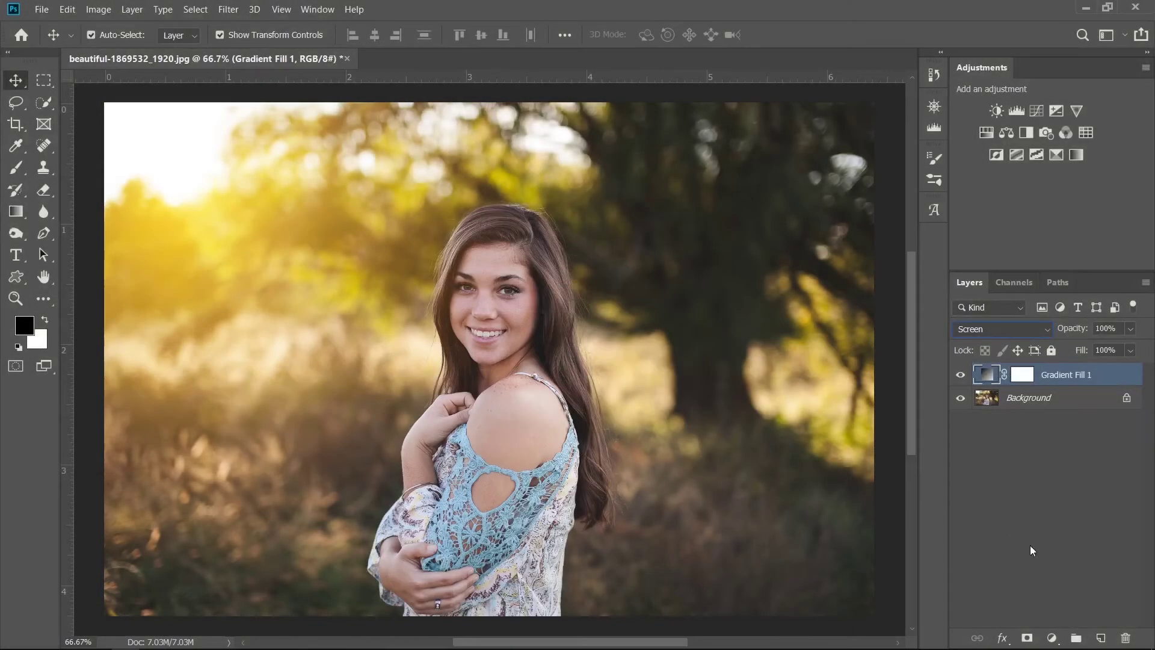
Add a Gradient Map layer and set its shadow stop to bright orange ff4800
click(1053, 639)
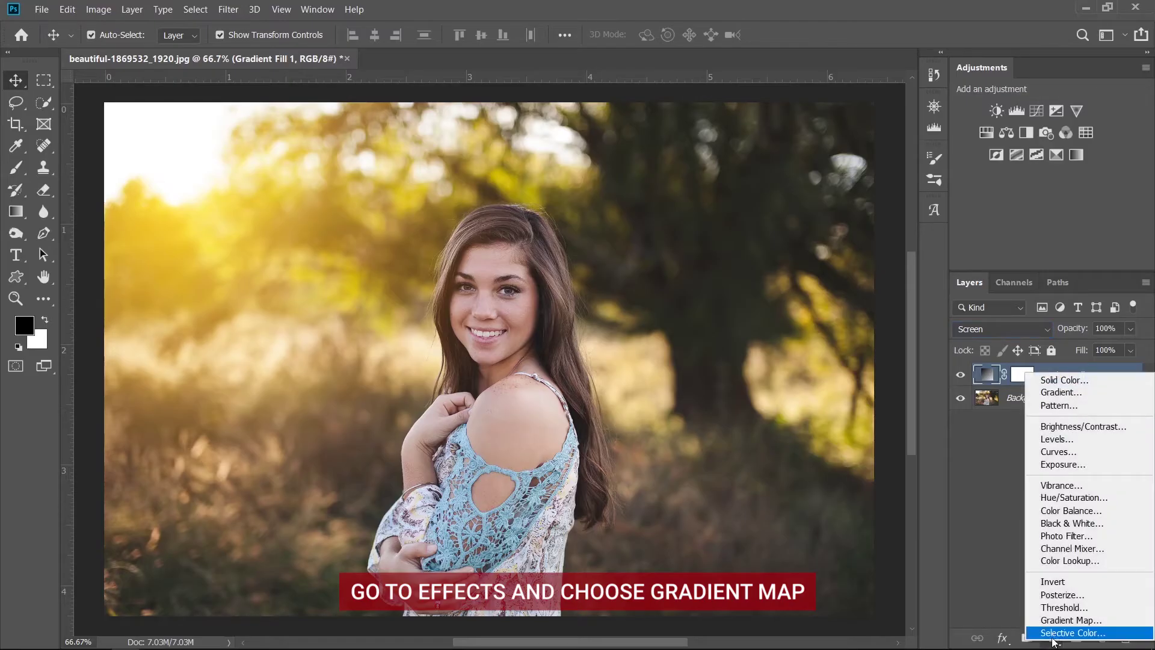
click(1057, 620)
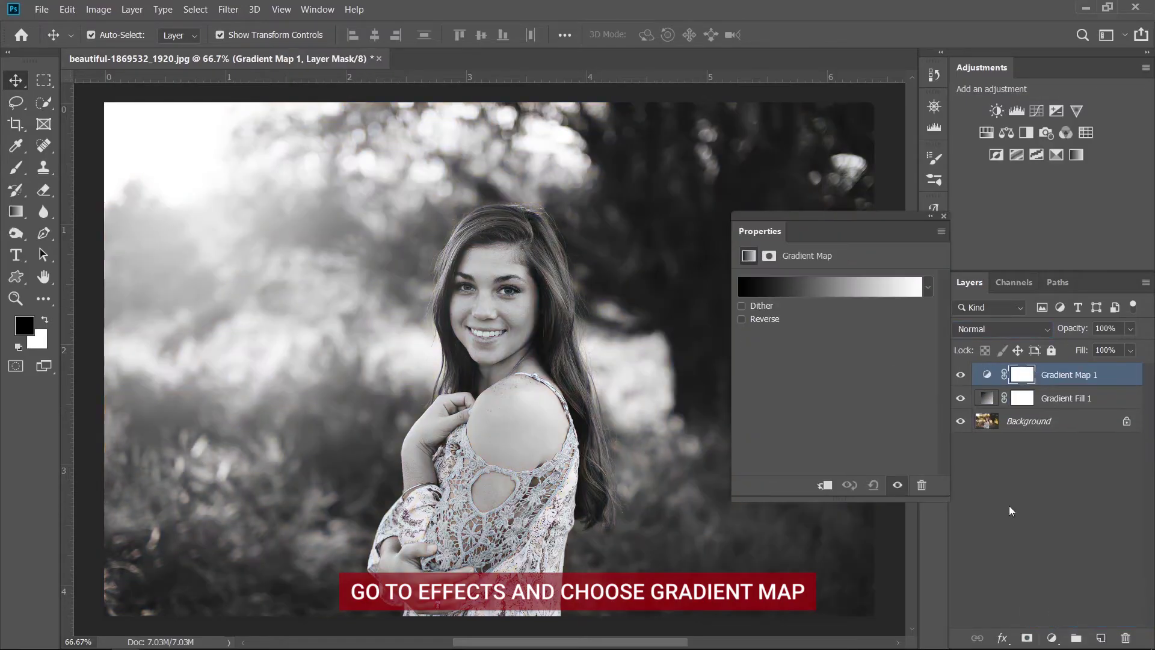
click(807, 291)
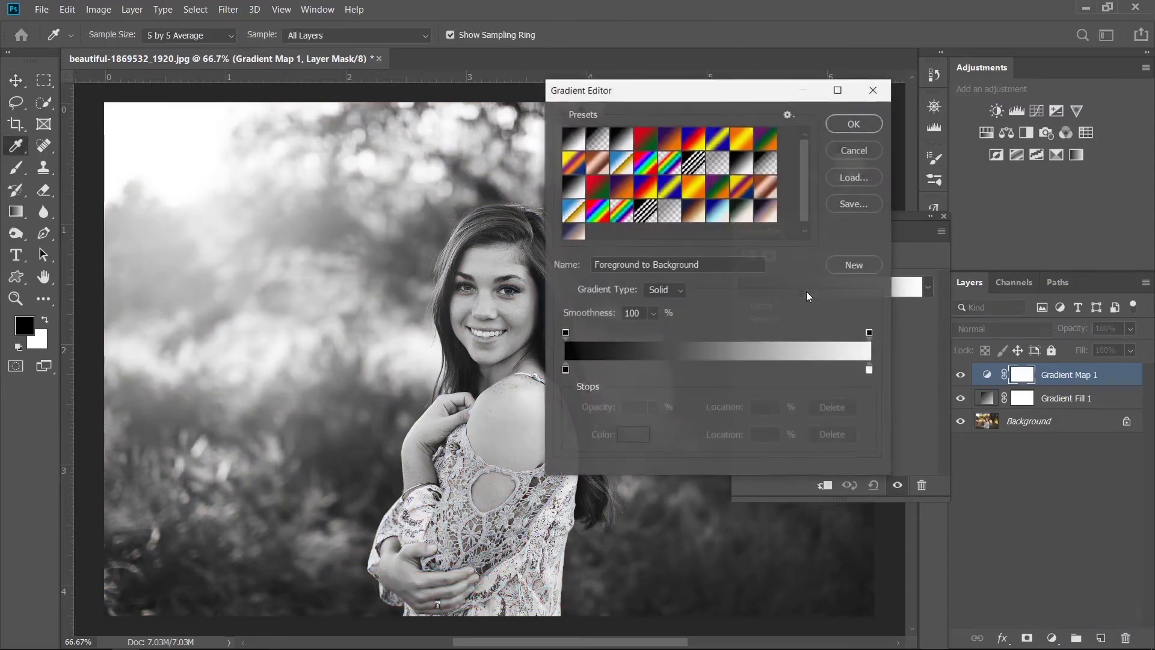
double_click(565, 370)
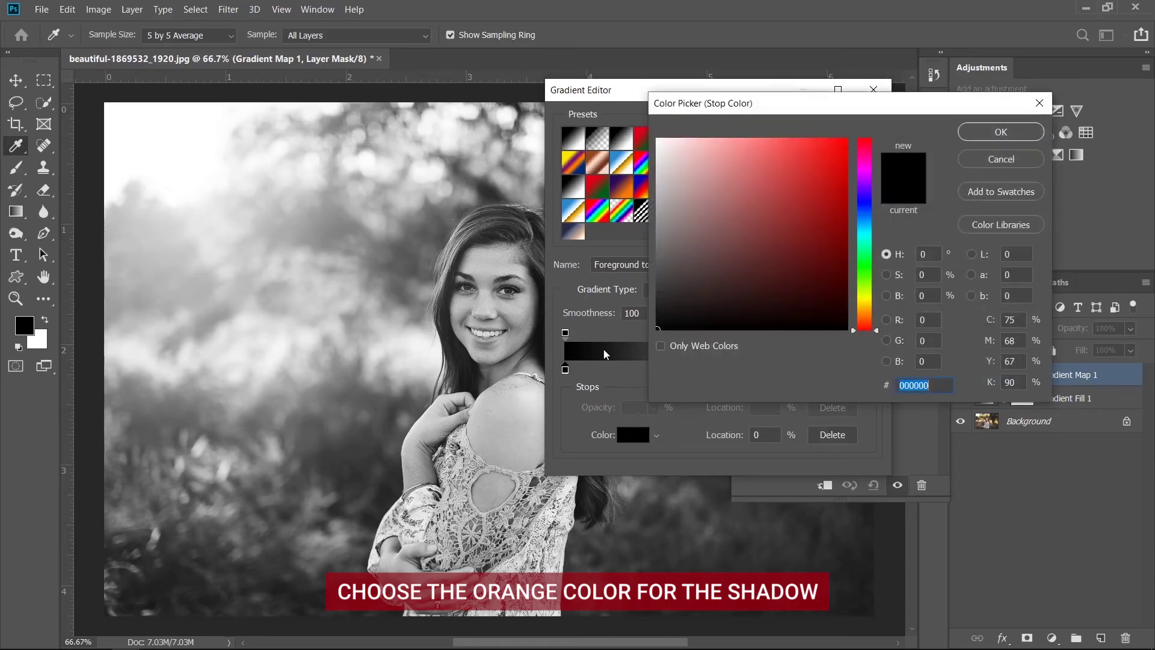
drag(867, 329, 868, 321)
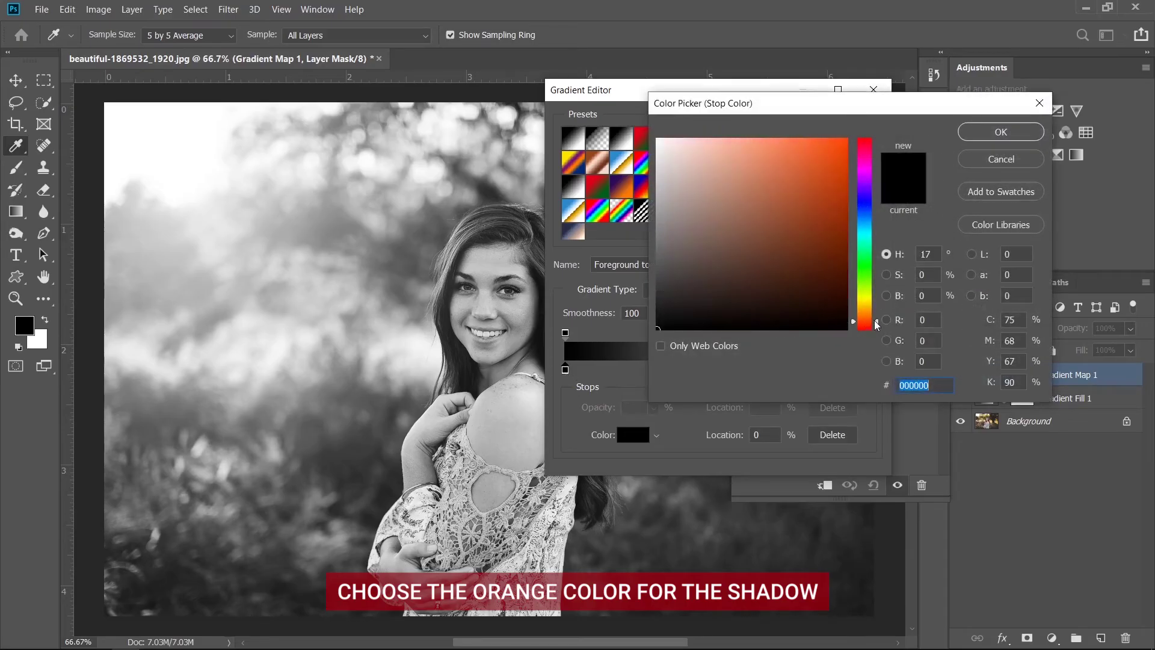
click(845, 139)
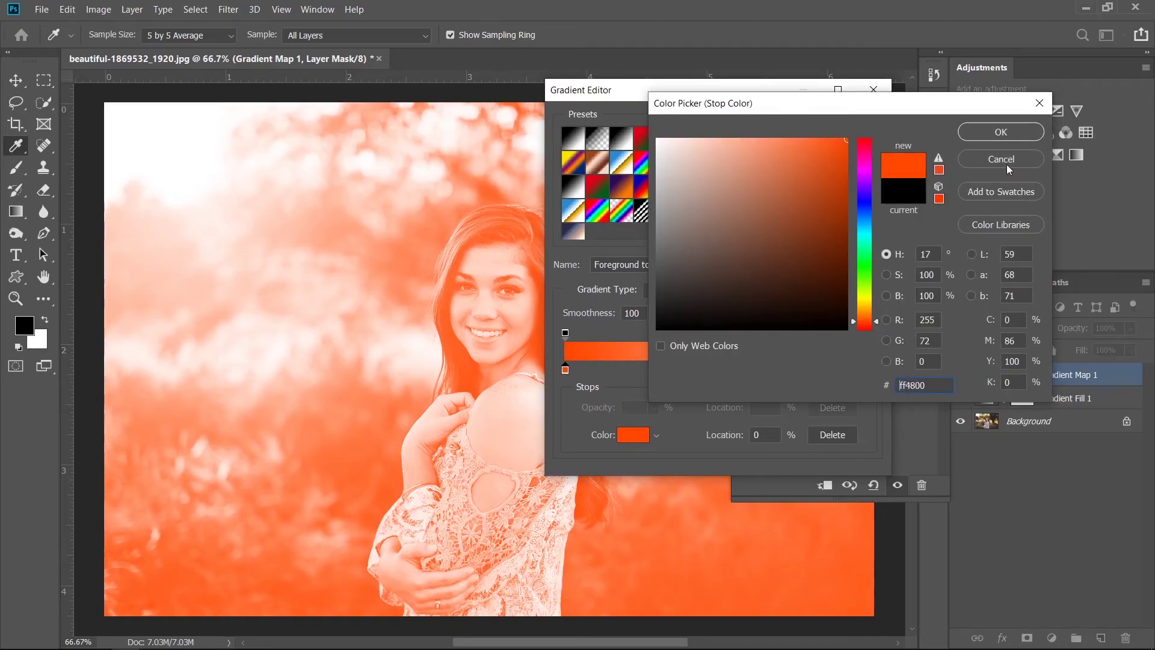
Set the gradient map's highlight stop to a bright, pure yellow
click(1009, 132)
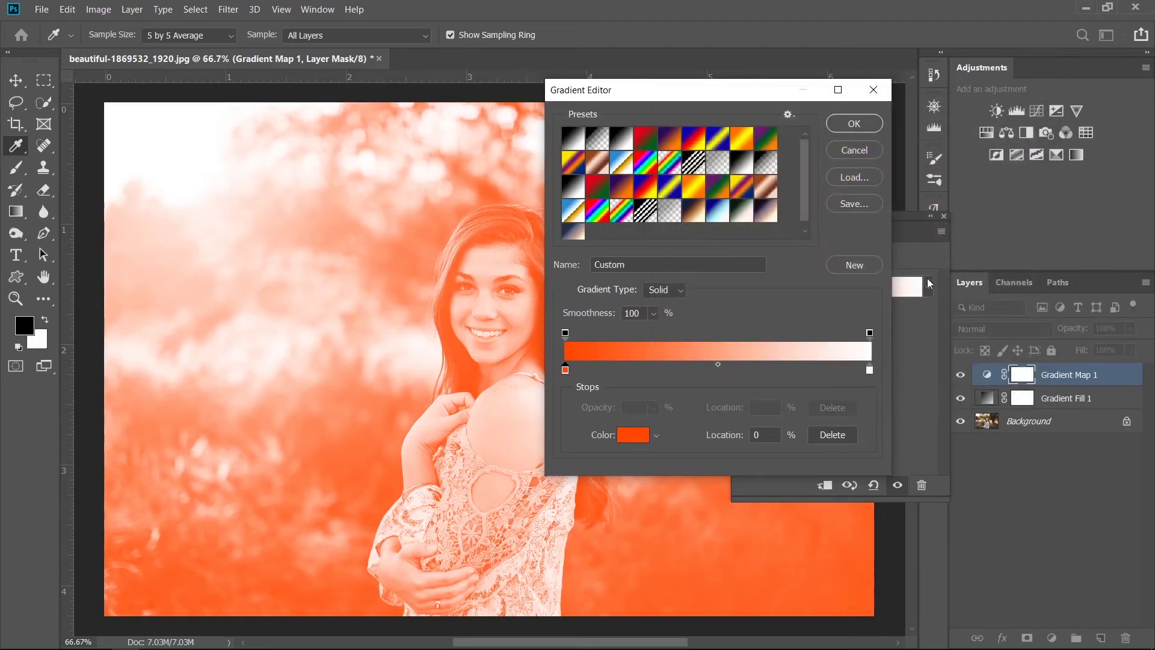
double_click(869, 370)
drag(878, 327, 879, 306)
drag(843, 154, 850, 122)
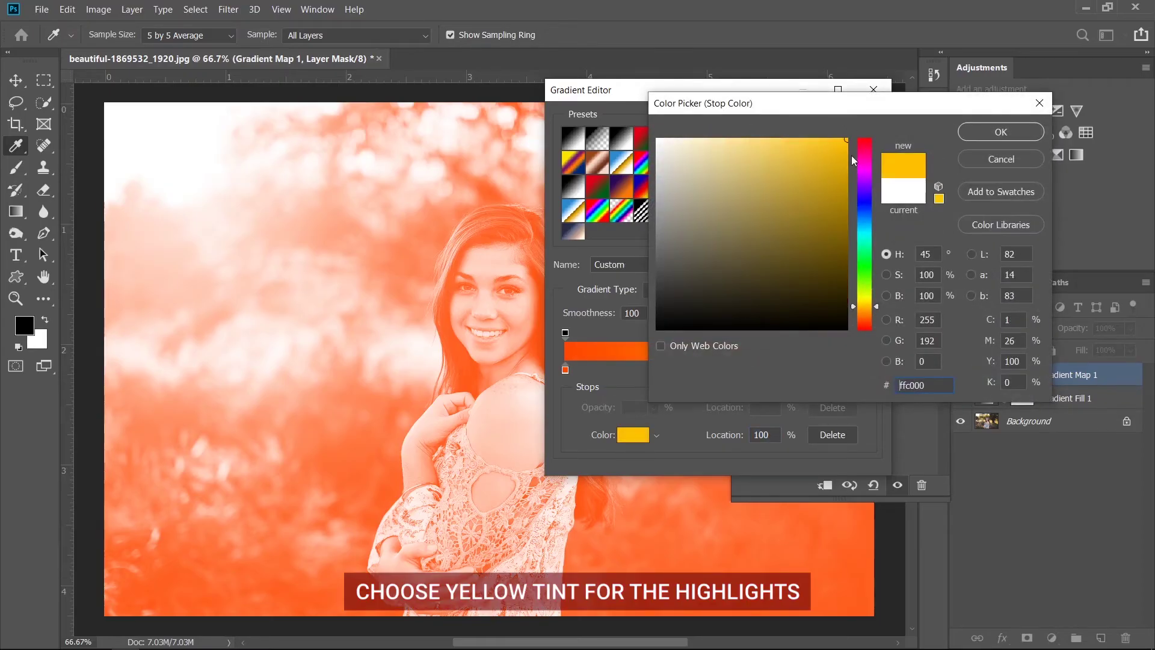
drag(876, 307, 879, 301)
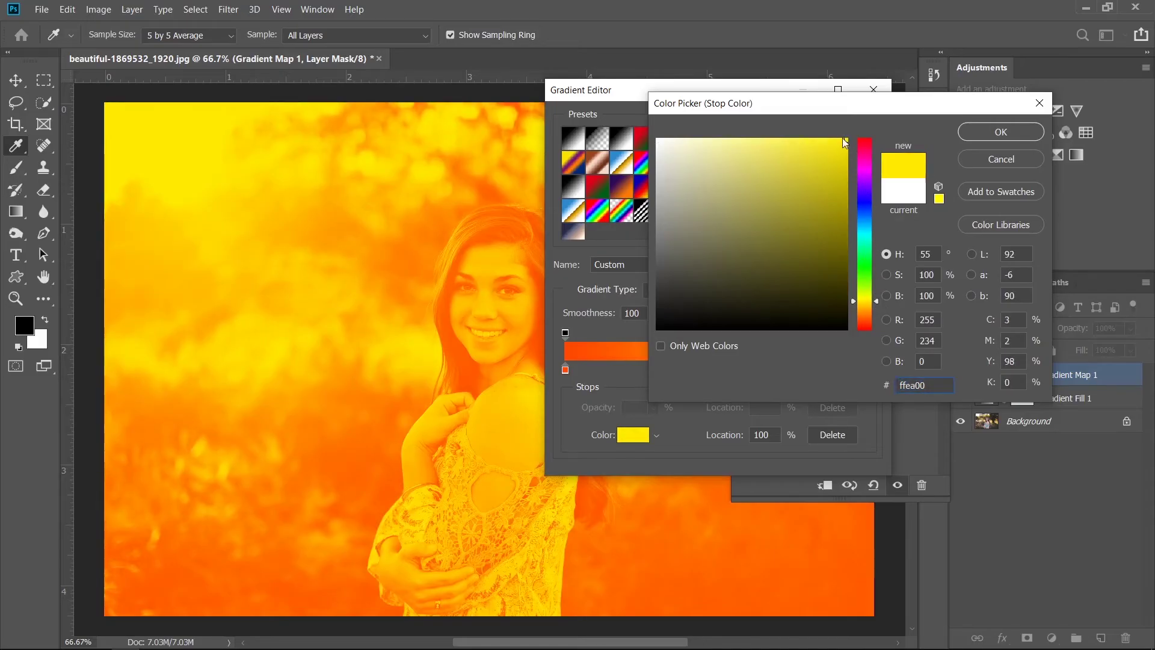
click(1001, 132)
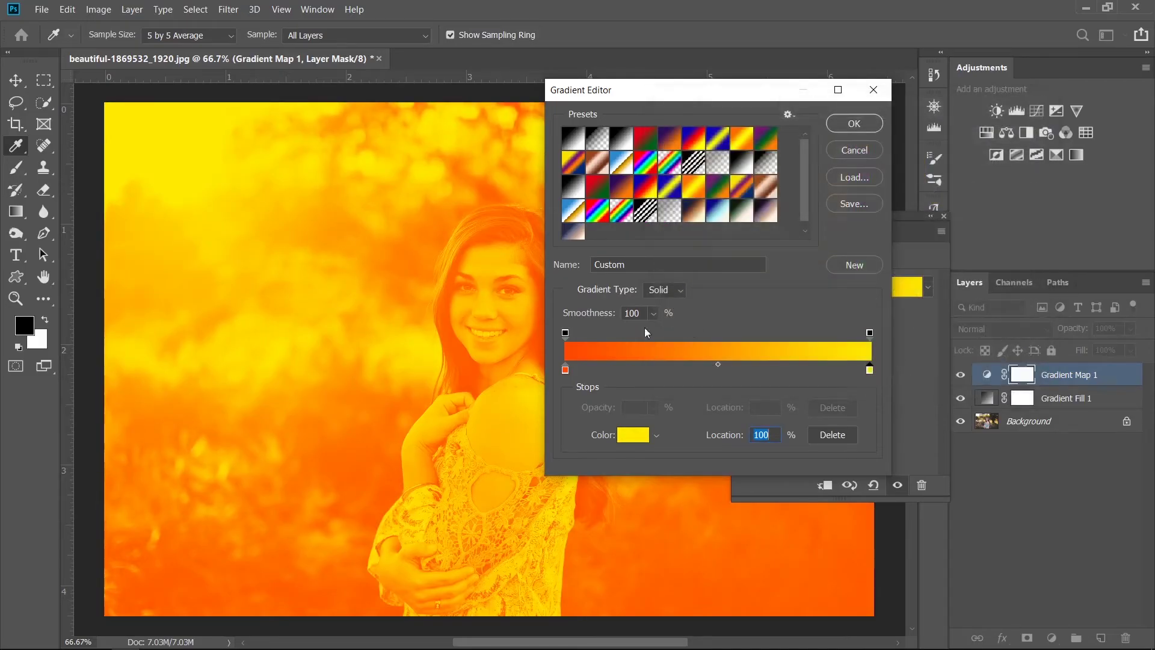
Nudge the shadow orange slightly toward yellow and apply the orange-to-yellow gradient
double_click(565, 370)
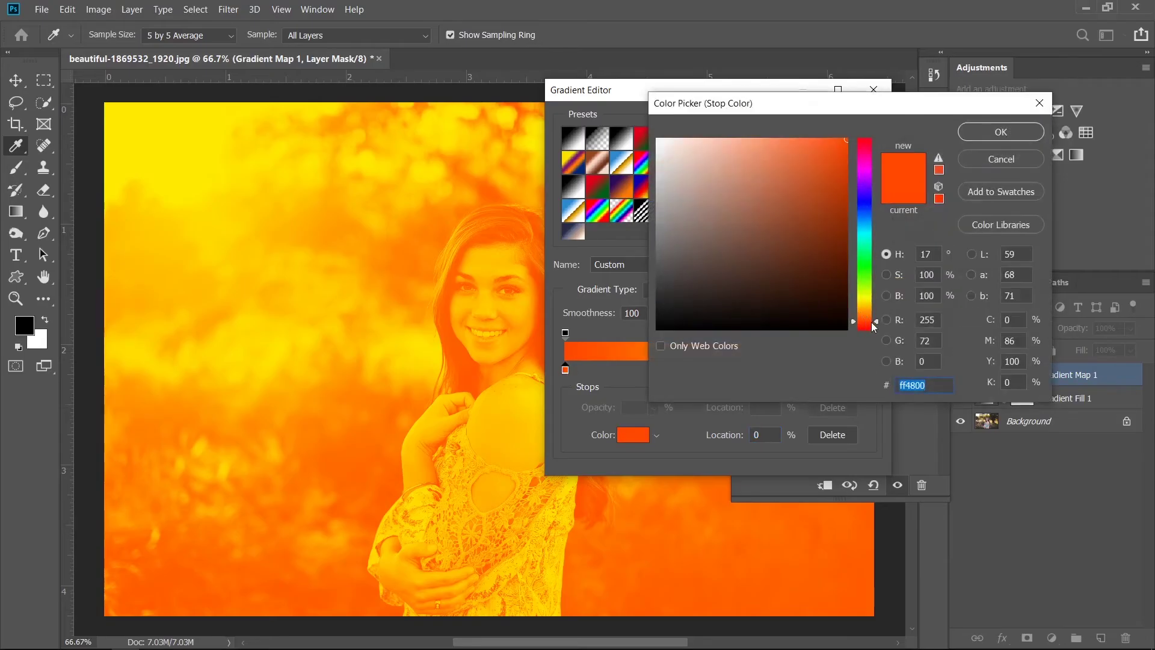
drag(875, 325, 875, 324)
click(993, 135)
click(851, 126)
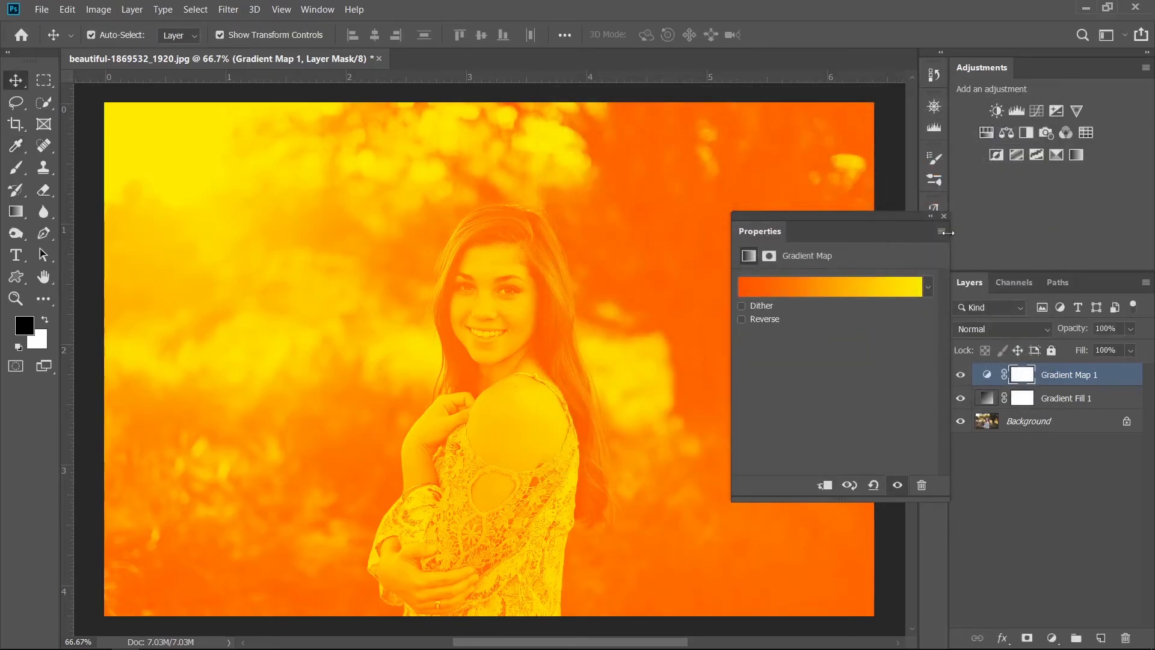
Blend Gradient Map 1 in Soft Light at 22% opacity, toggling its visibility to compare
click(943, 215)
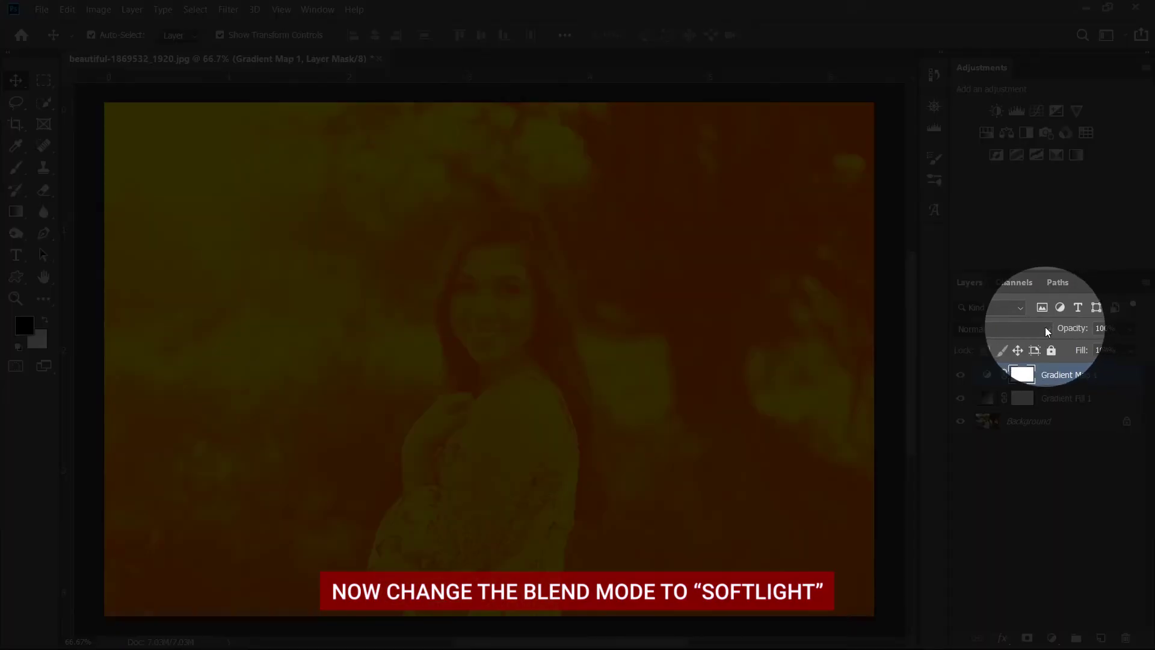
click(1030, 328)
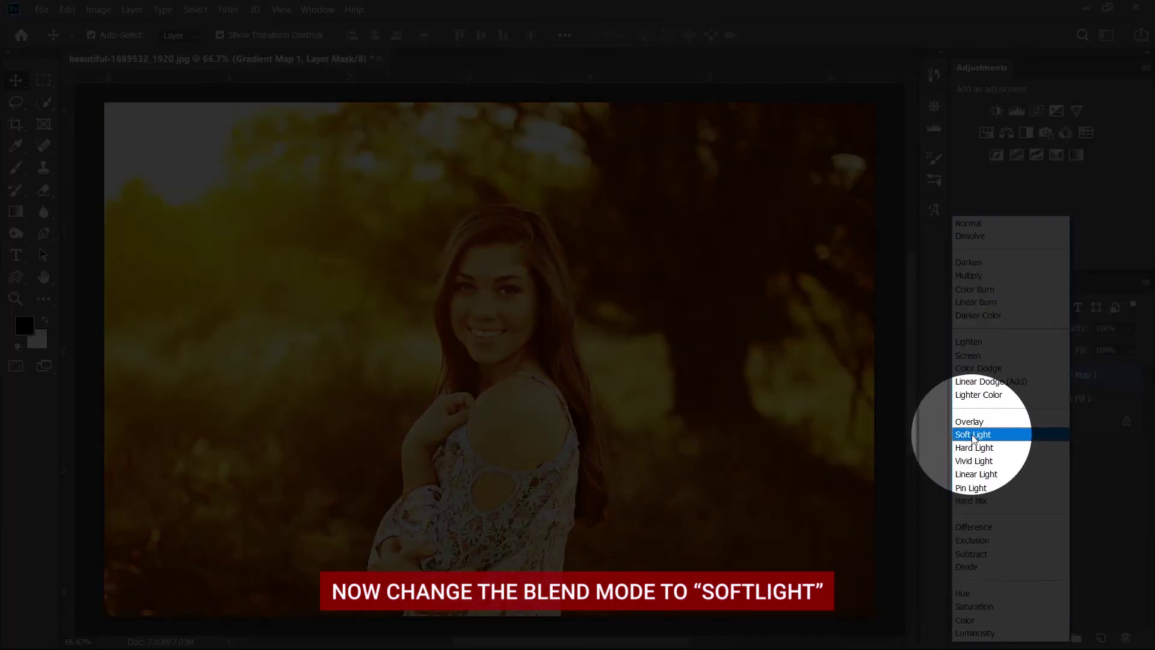
click(972, 435)
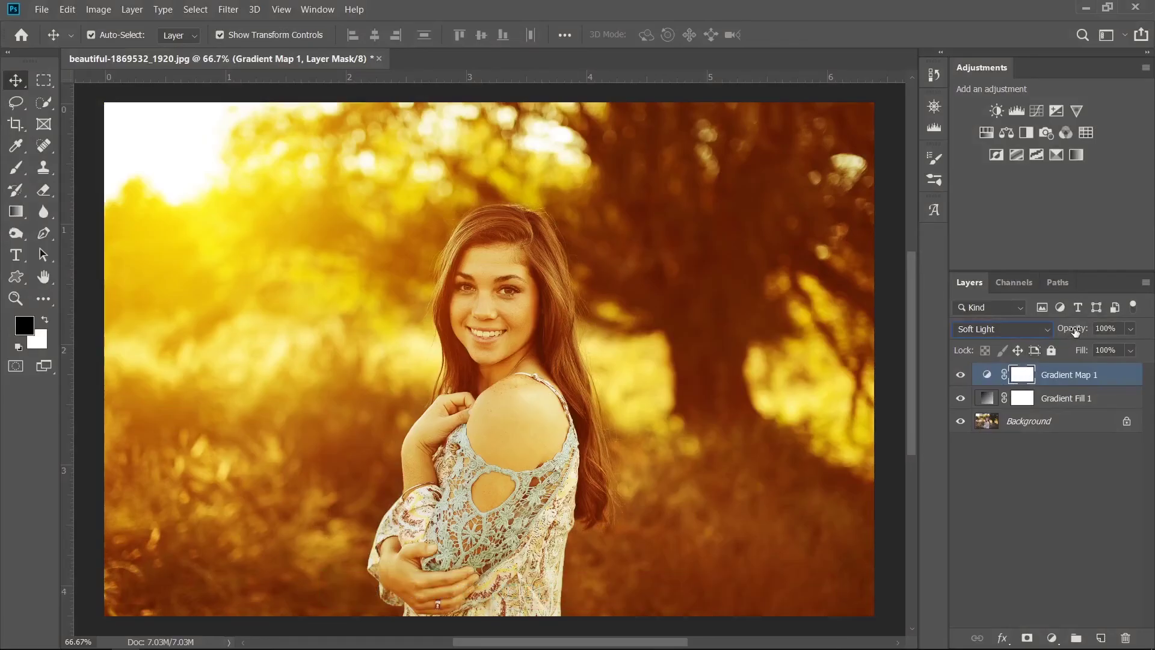
drag(1075, 332, 1023, 339)
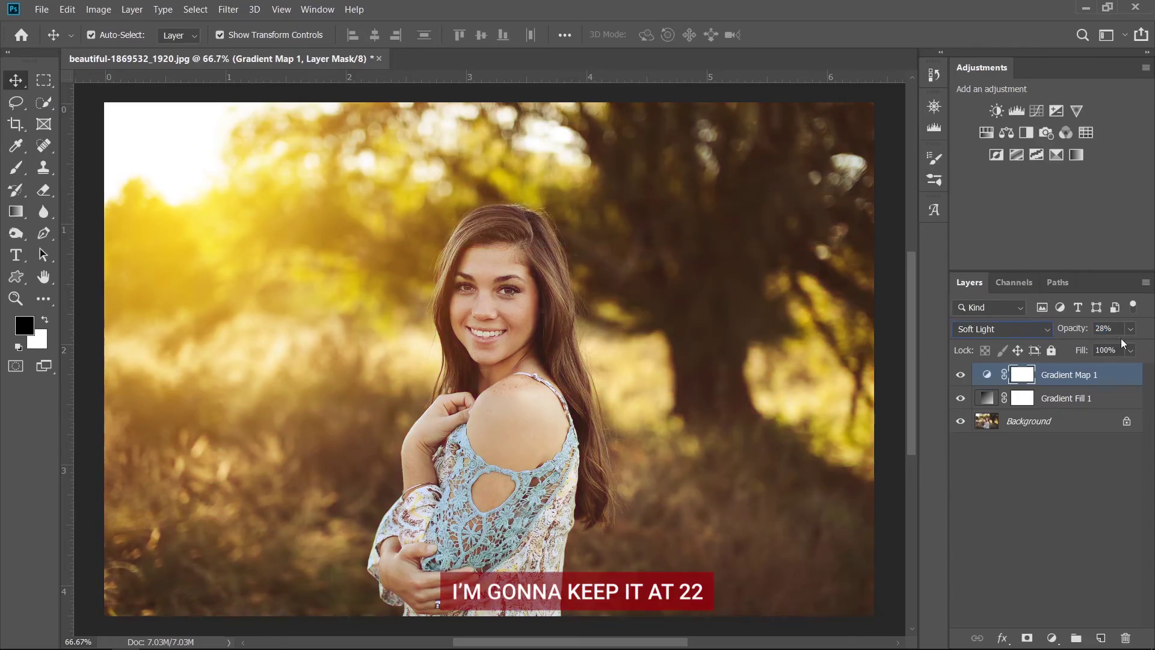
text(22)
click(961, 375)
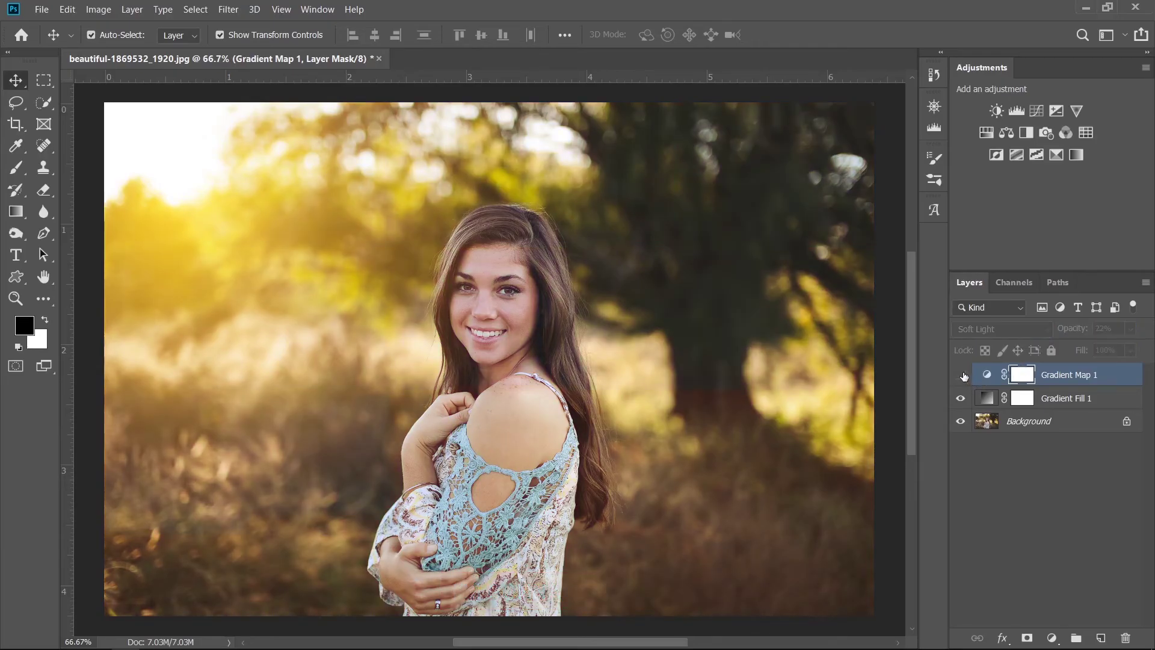
click(961, 374)
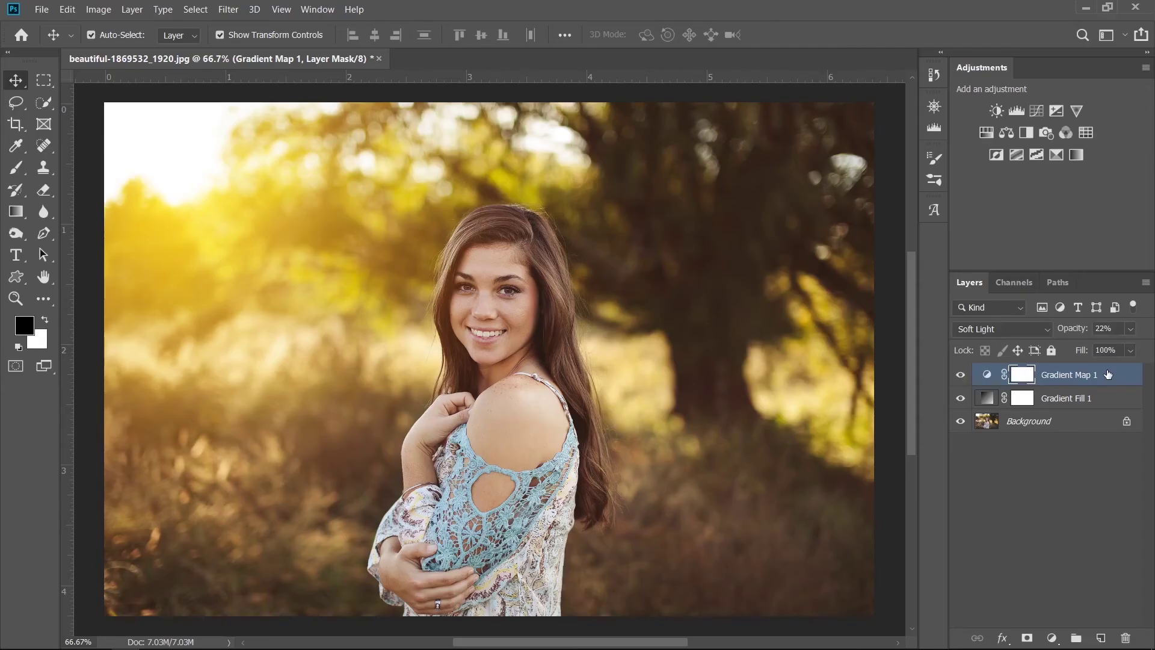
Duplicate the Gradient Map layer and set the copy to Normal blend at 9% opacity
key(ctrl)
key(ctrl+j)
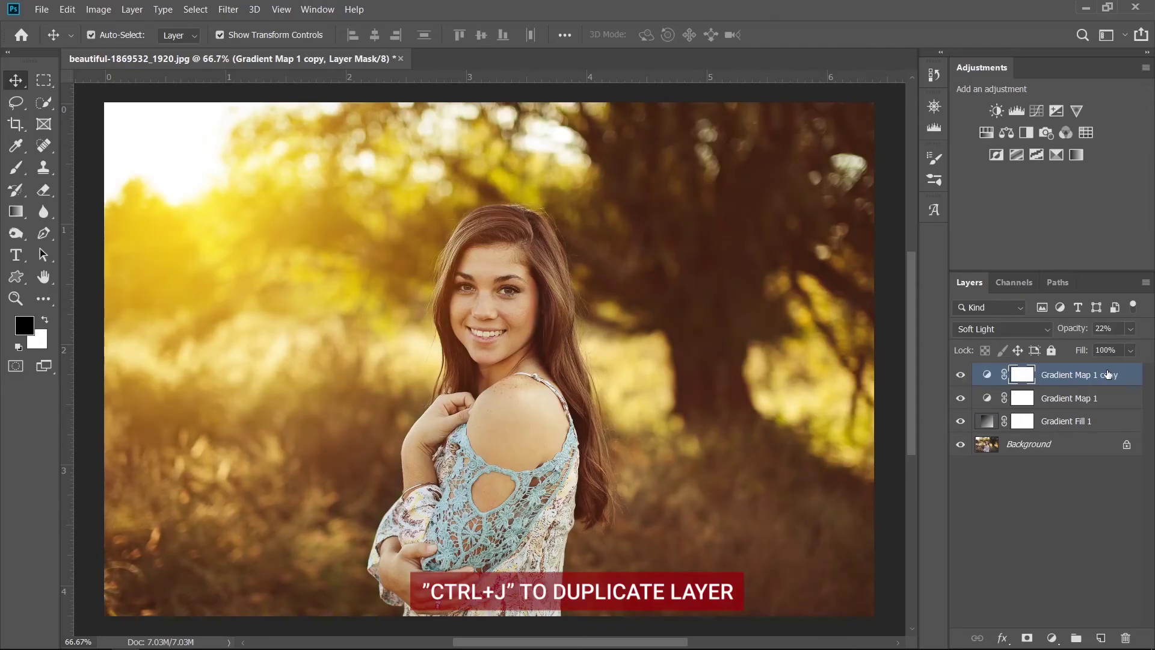
click(1027, 331)
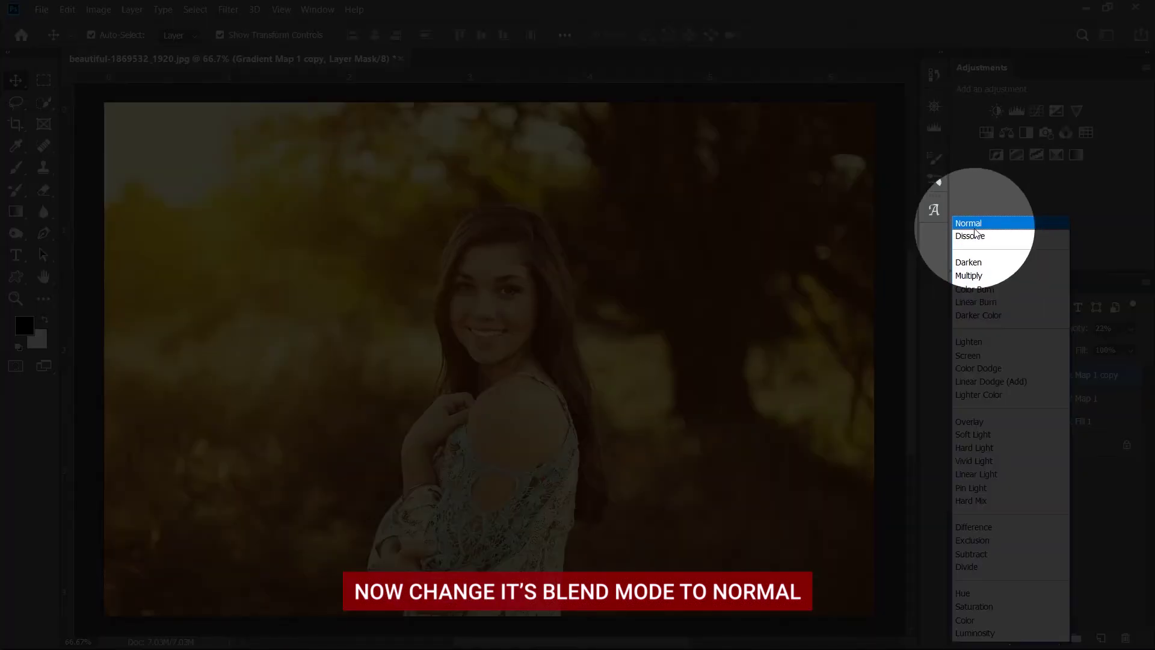
click(973, 228)
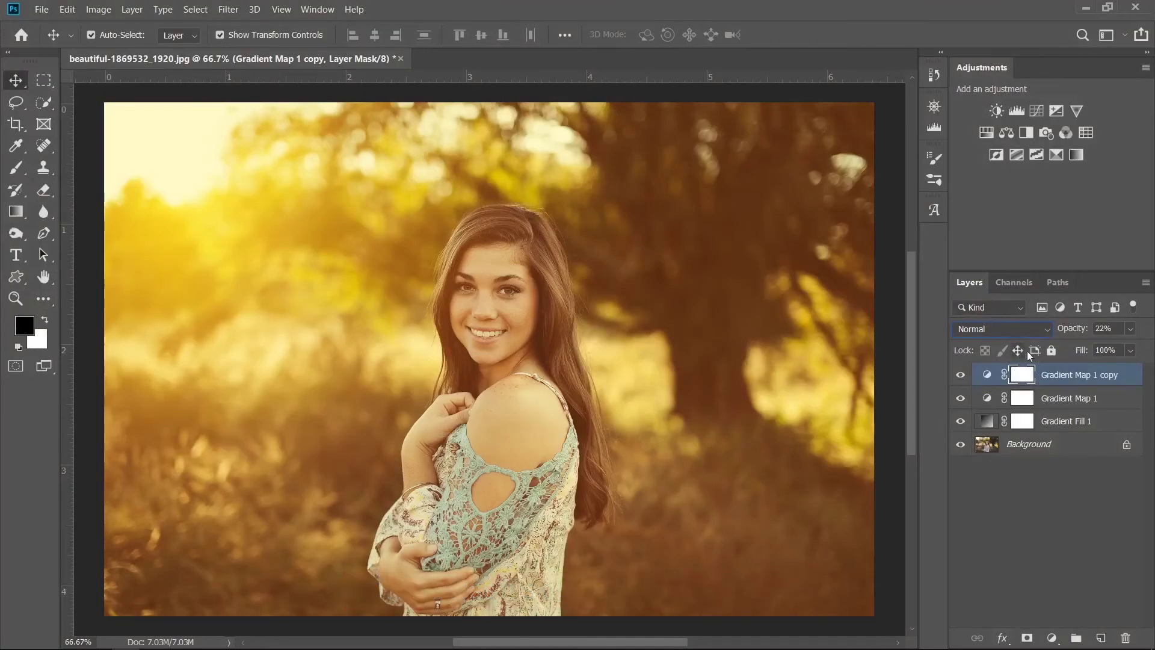
drag(1076, 331, 1066, 332)
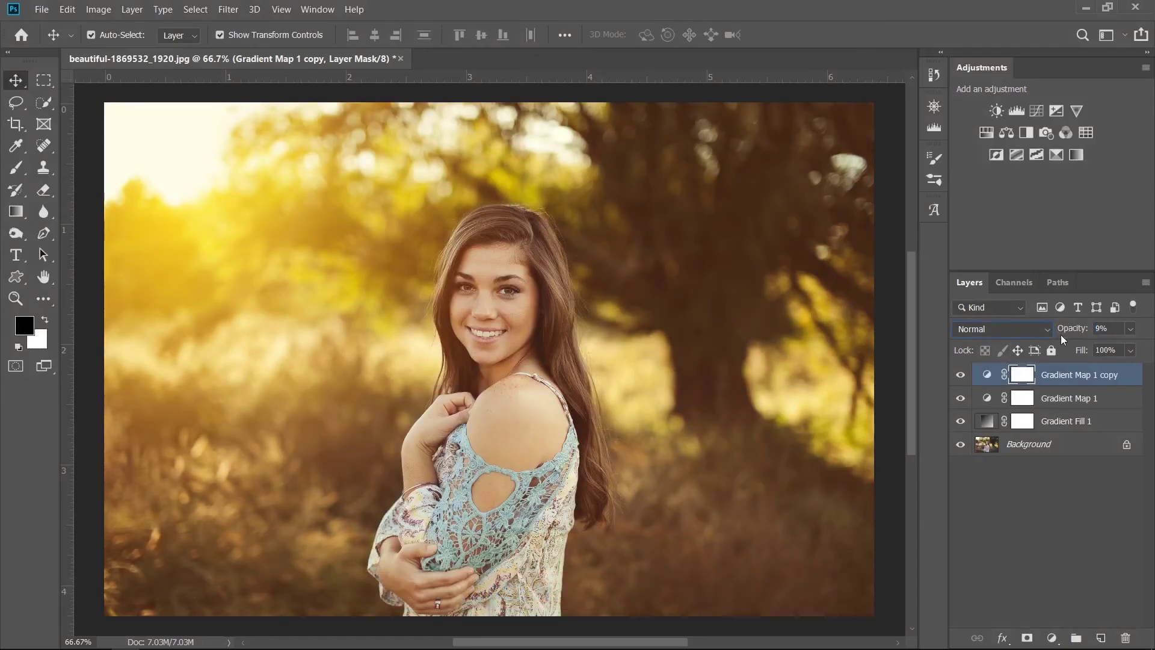
click(960, 377)
click(961, 376)
alt+click(960, 445)
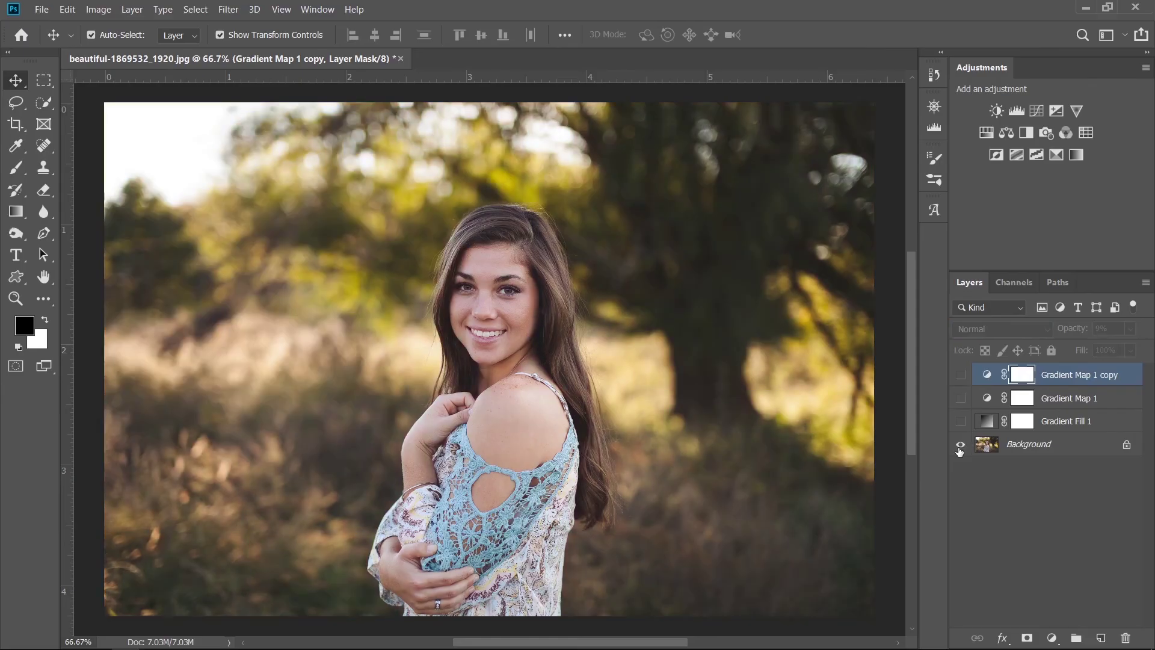
alt+click(960, 448)
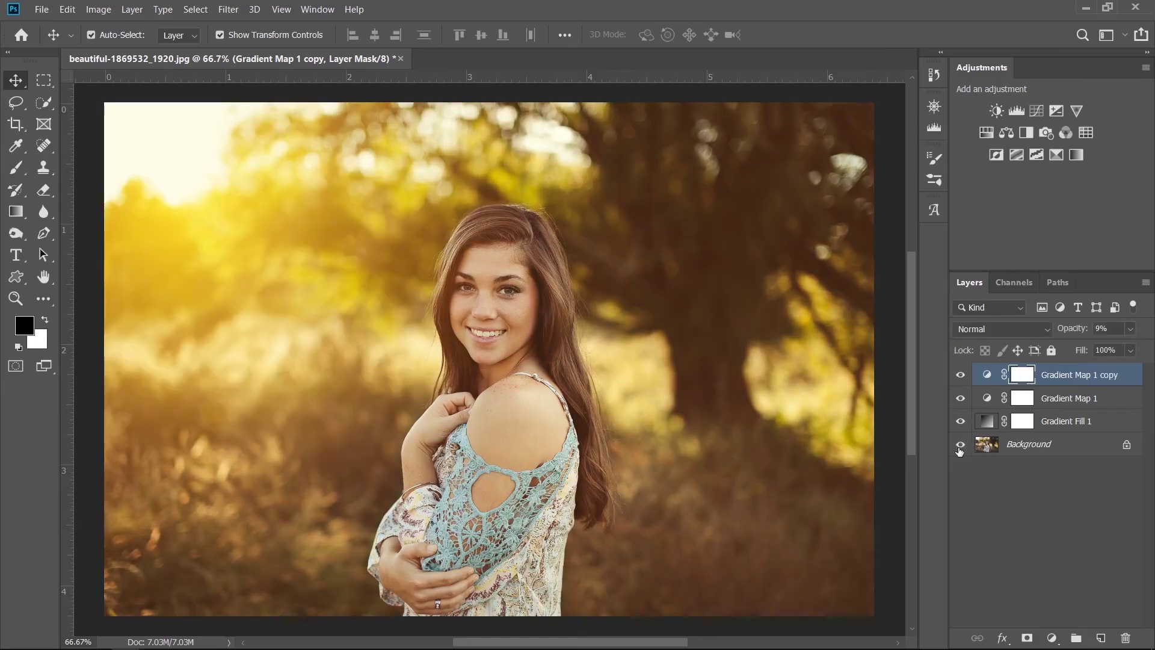